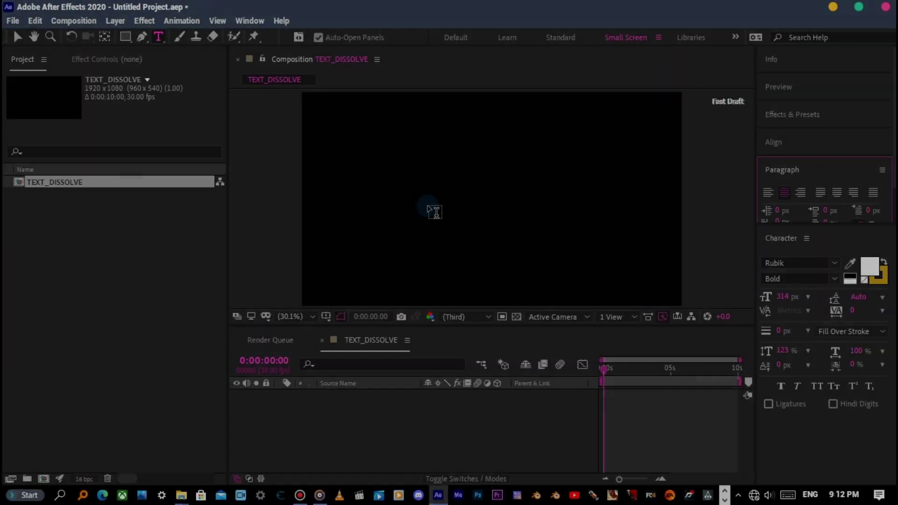
Step: Type 2024 as a text layer and centre it horizontally and vertically in the composition
click(427, 206)
text(2)
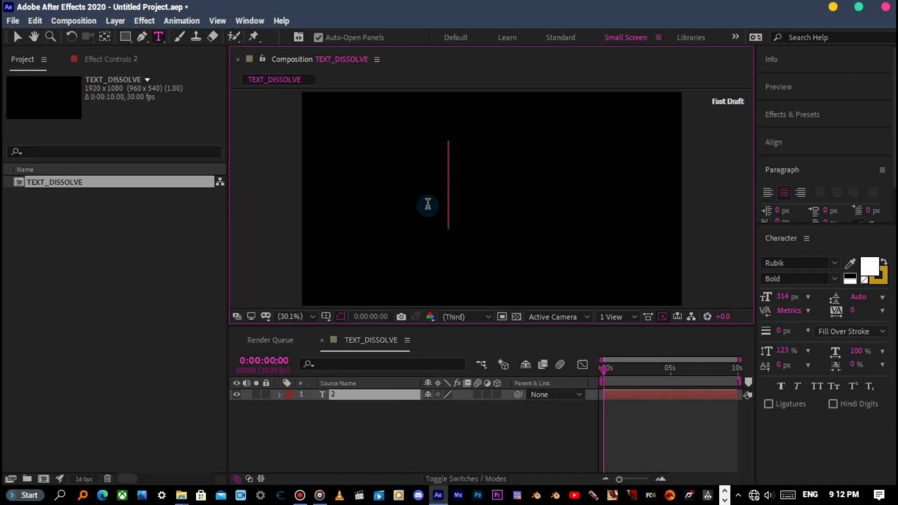
text(024)
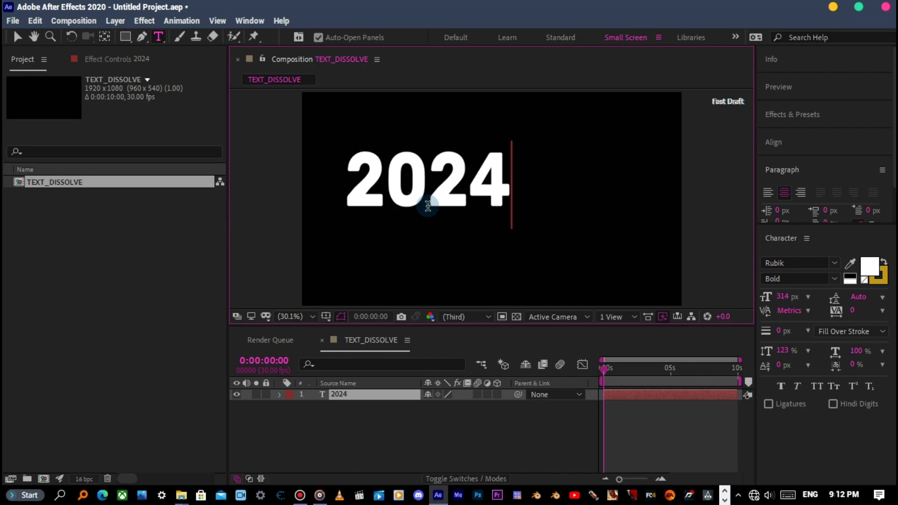
click(786, 142)
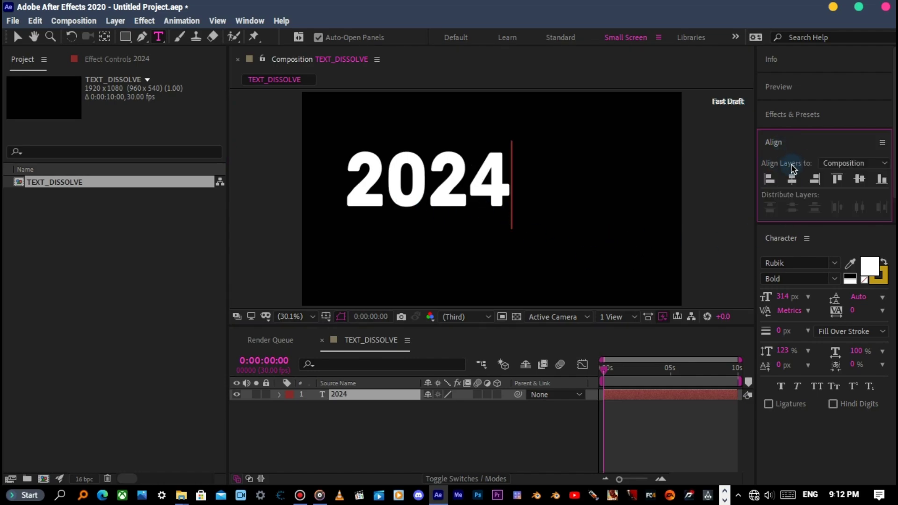
click(791, 179)
click(859, 178)
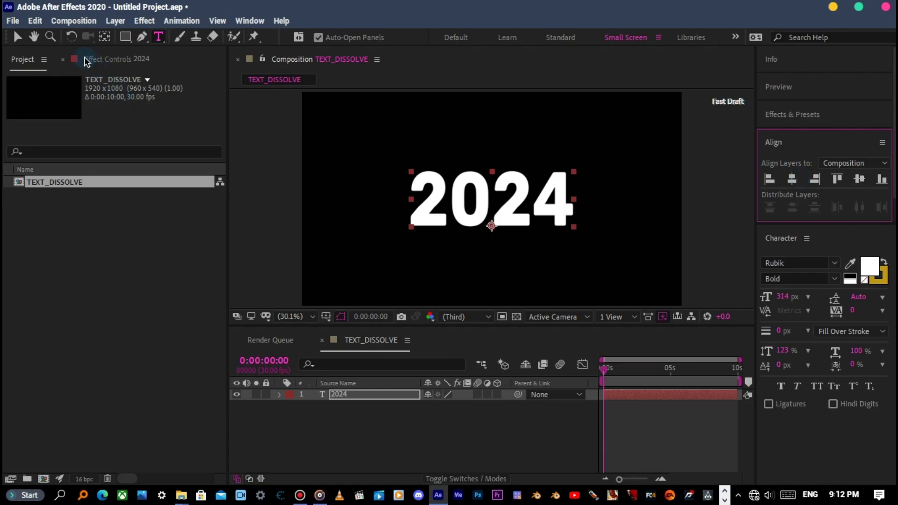
click(18, 37)
click(270, 164)
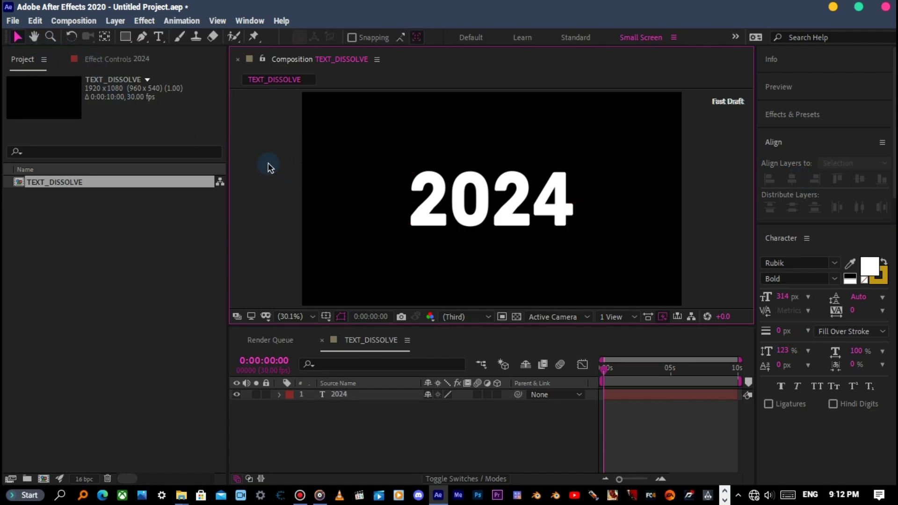
Step: Centre the anchor point, enlarge the font to 351 px, and re-centre the 2024 text
click(512, 195)
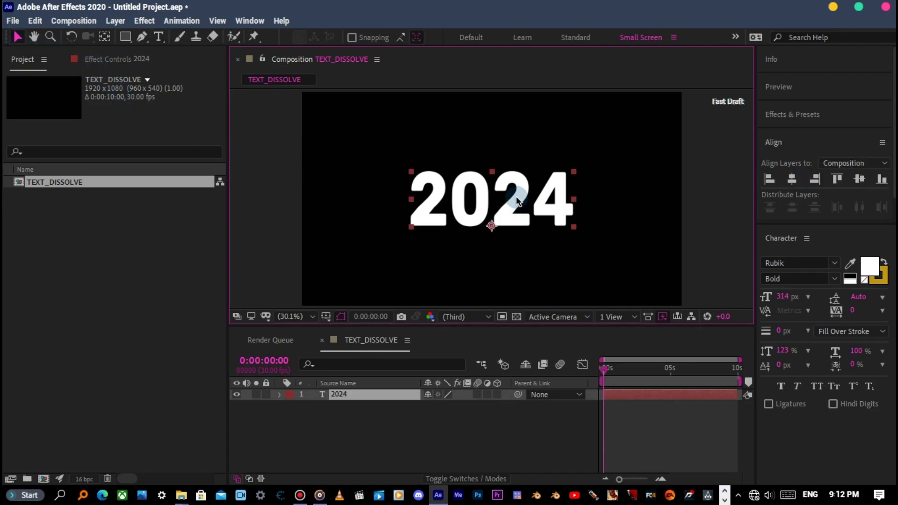
click(105, 36)
key(ctrl+alt+Home)
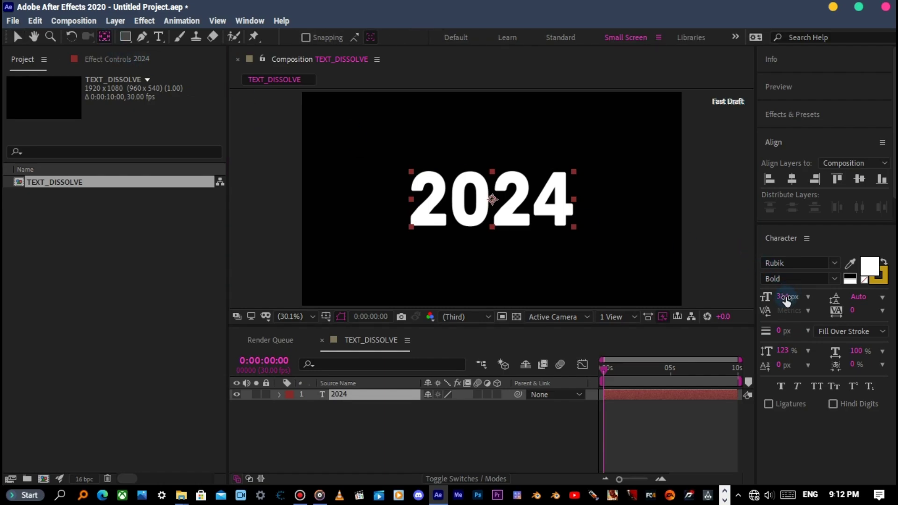
drag(781, 296, 803, 297)
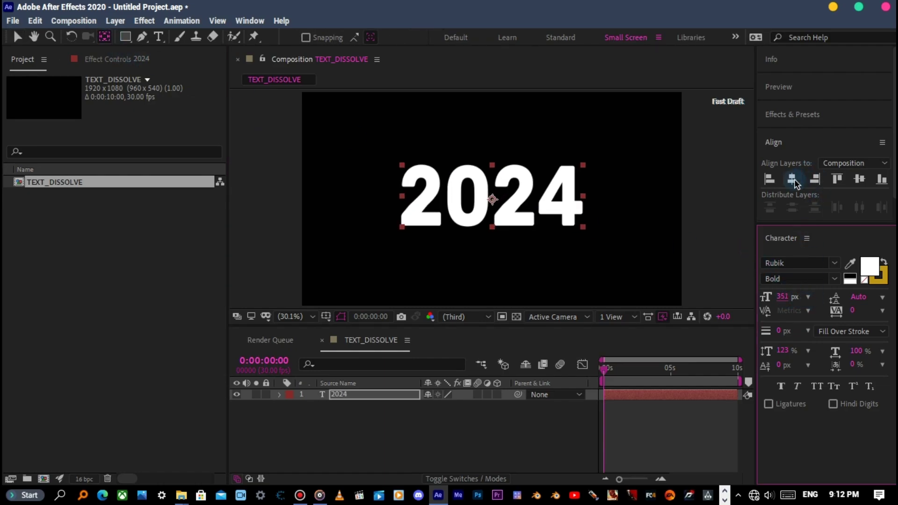
click(791, 179)
click(859, 178)
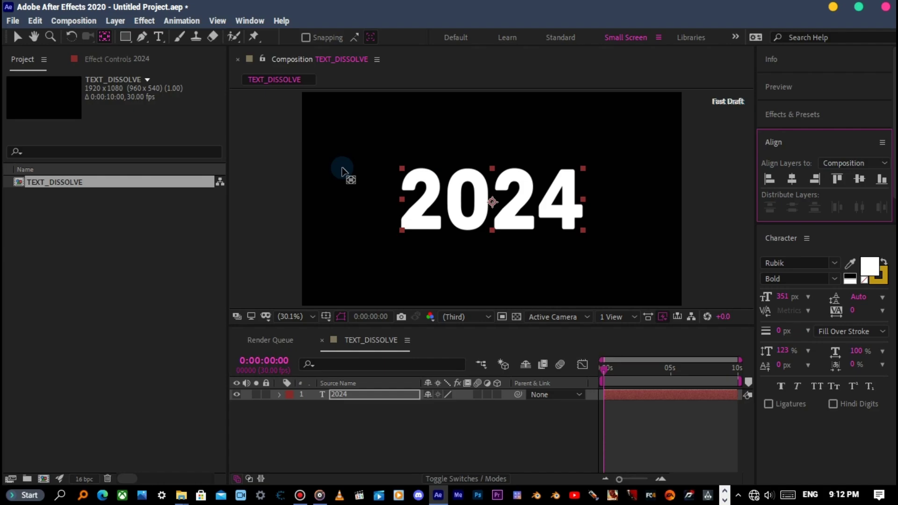
click(104, 39)
click(369, 437)
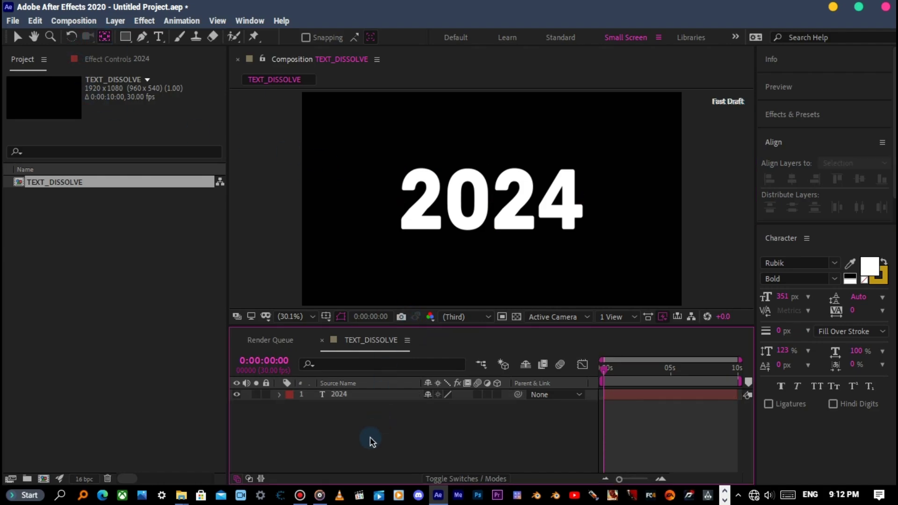
click(359, 395)
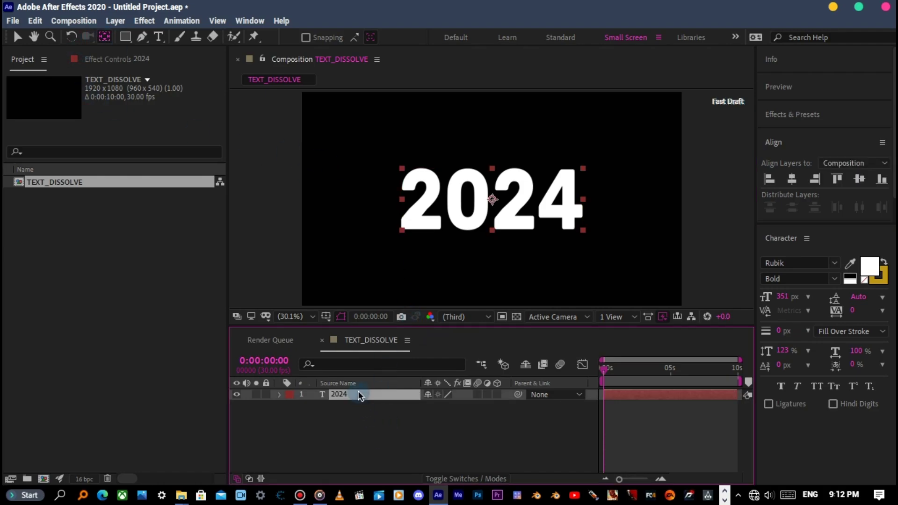
click(366, 414)
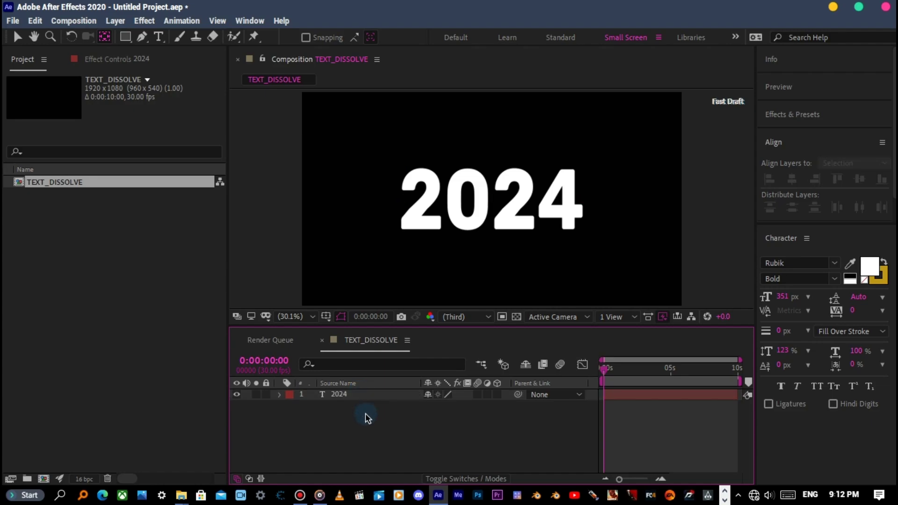
Step: Add a new solid layer named PT
right_click(366, 413)
mouse_move(448, 271)
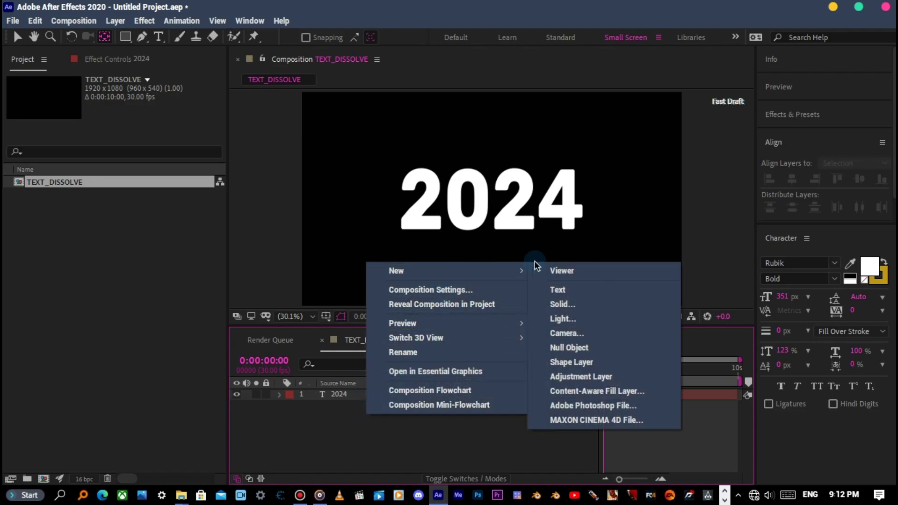
click(551, 298)
text(PT)
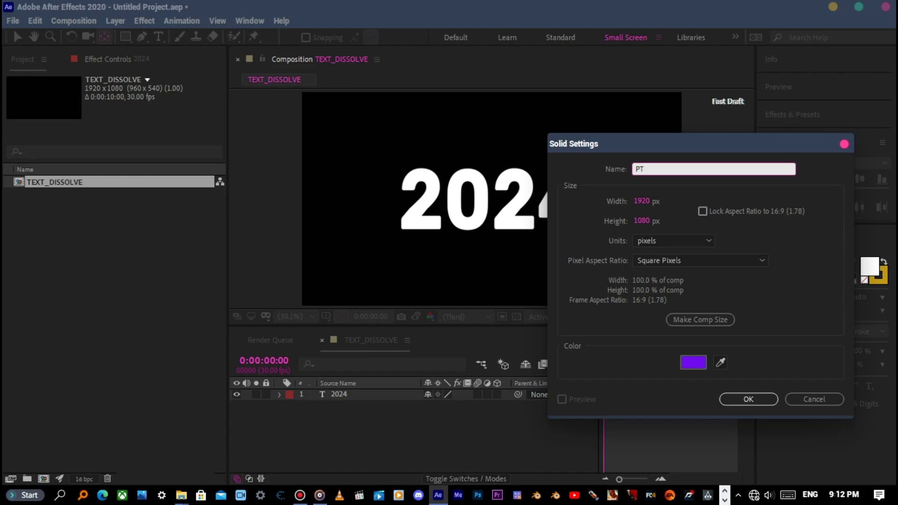
key(Return)
Step: Apply Trapcode Particular to the PT solid through the quick effect search
key(ctrl+space)
text(p)
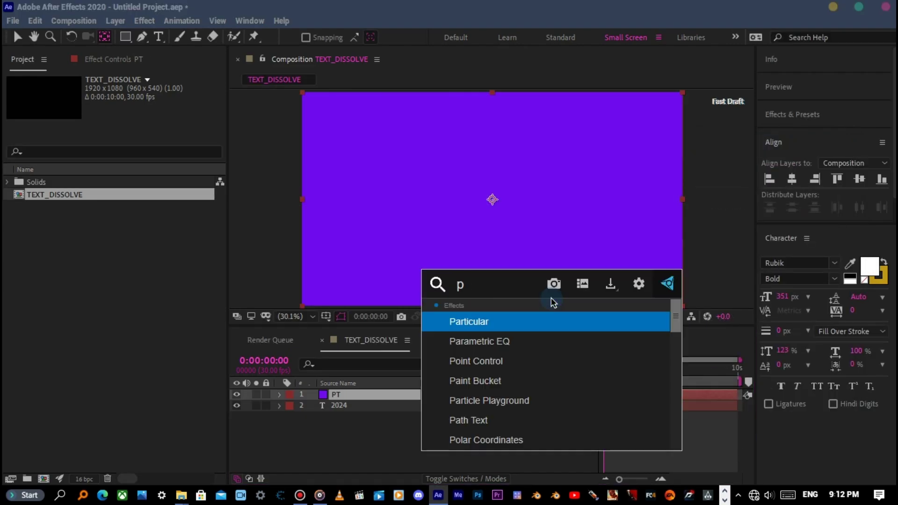
text(art)
key(Return)
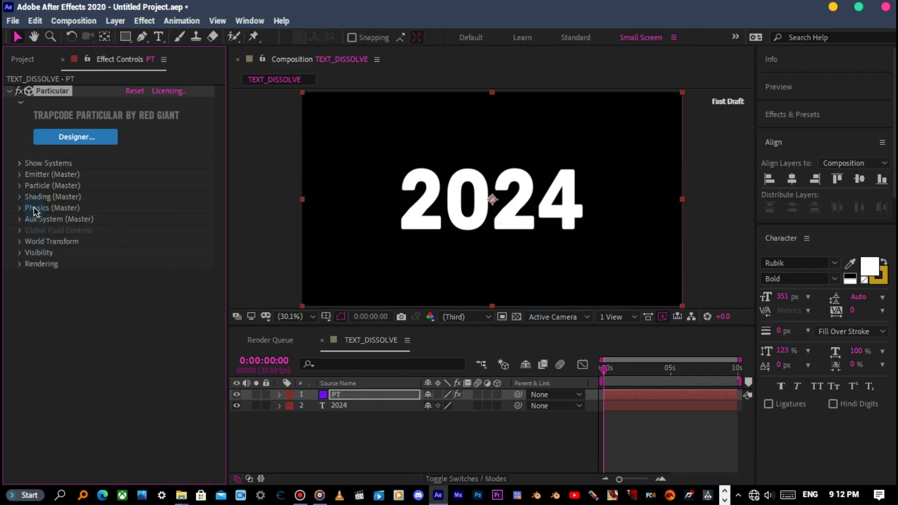
Step: Set Emitter Type to Text/Mask, hide the 2024 layer, and set Particles/sec to 80000
click(20, 175)
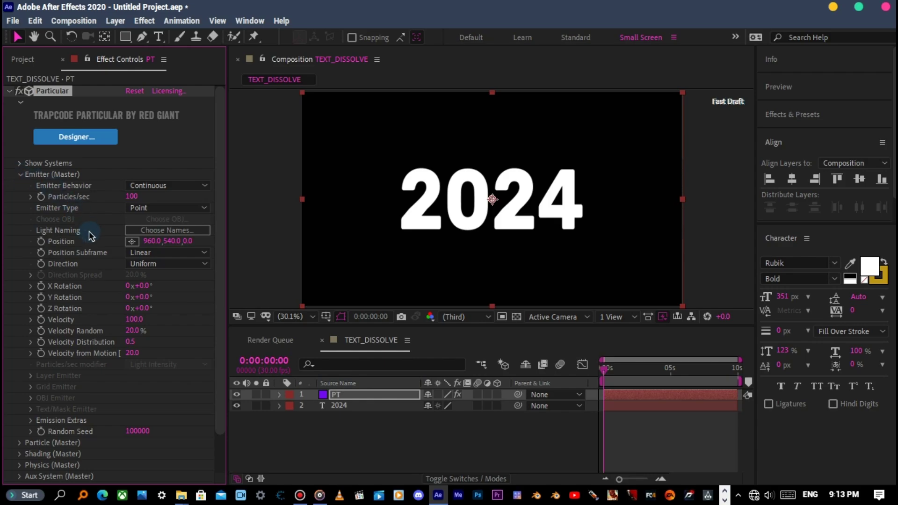
click(133, 208)
click(159, 338)
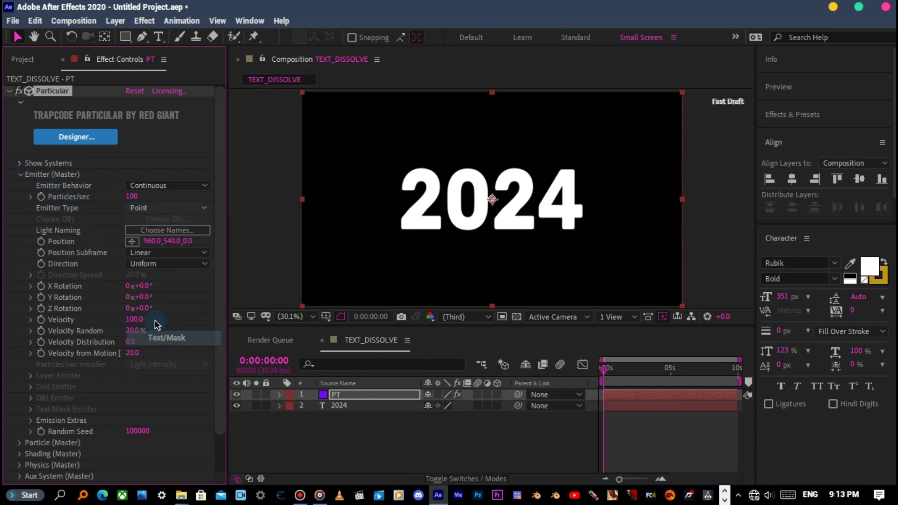
click(237, 406)
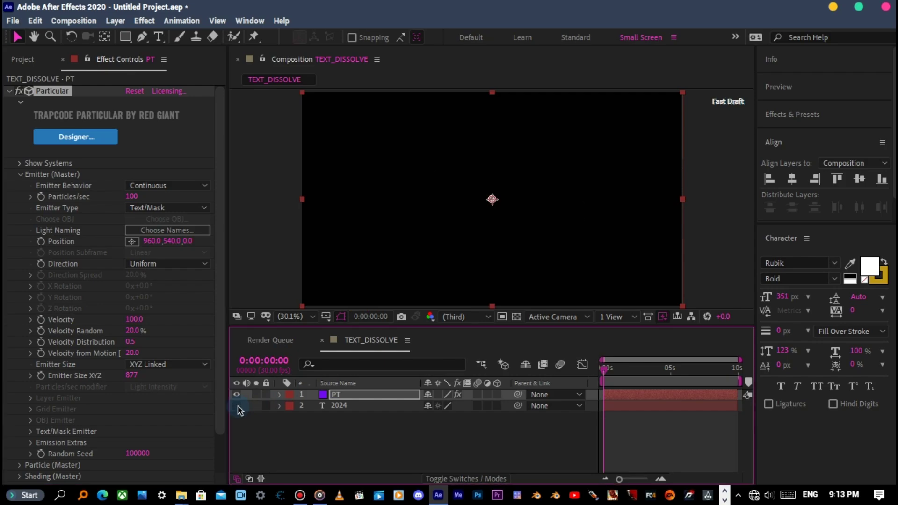
click(135, 198)
text(8000)
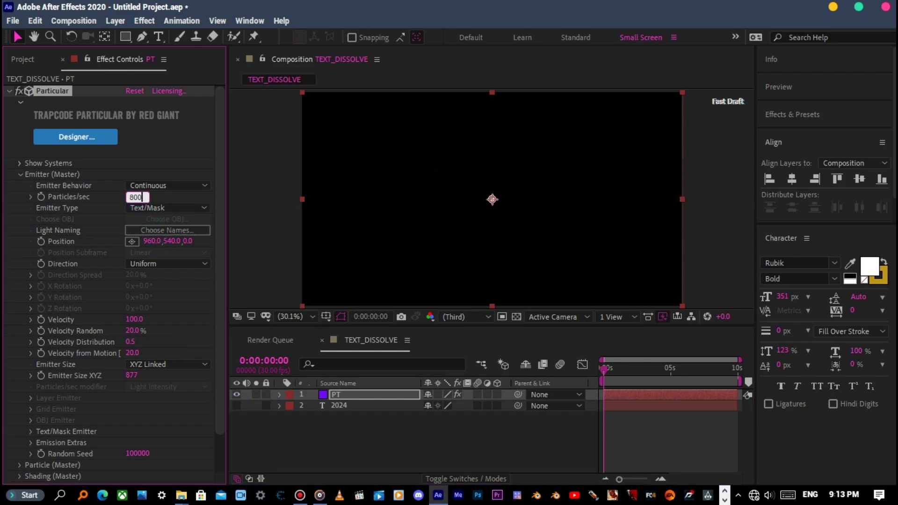
text(0)
key(Return)
Step: Choose the 2024 layer as the Text/Mask Emitter's source layer
click(31, 431)
scroll(30, 430, down, 3)
click(140, 366)
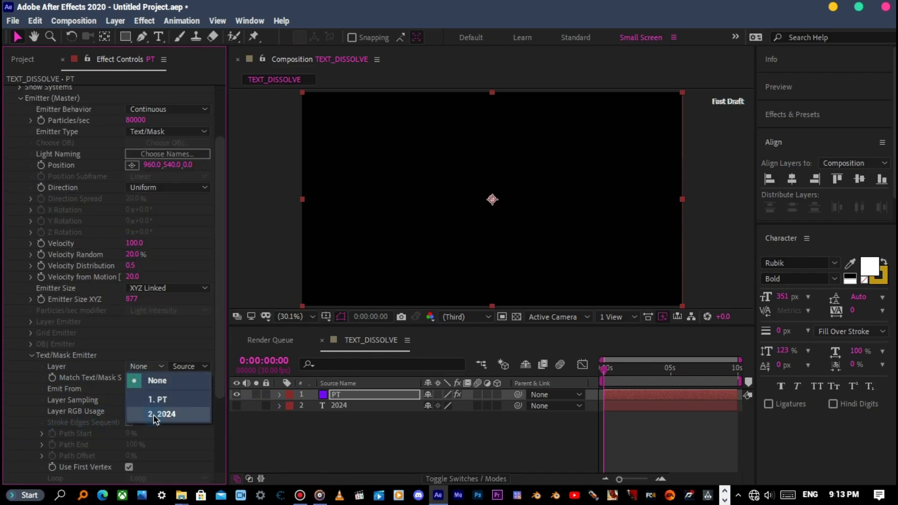
click(153, 413)
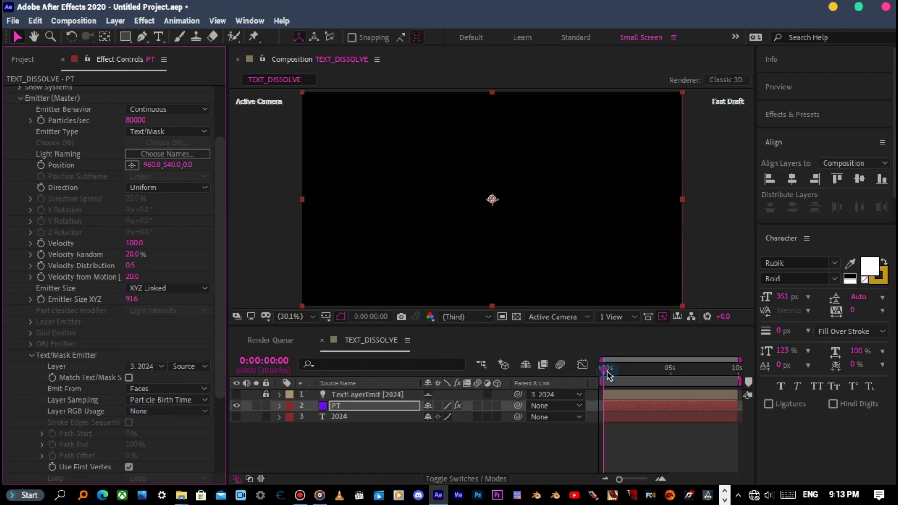
Step: Go to 0:00:01:11 and lower emitter Velocity from 100 to 30 so particles form 2024
drag(604, 369, 624, 374)
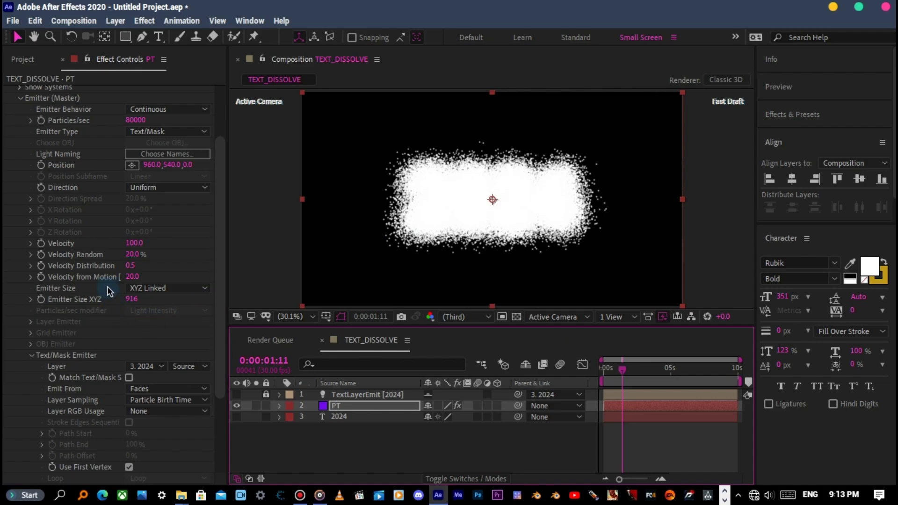
click(135, 243)
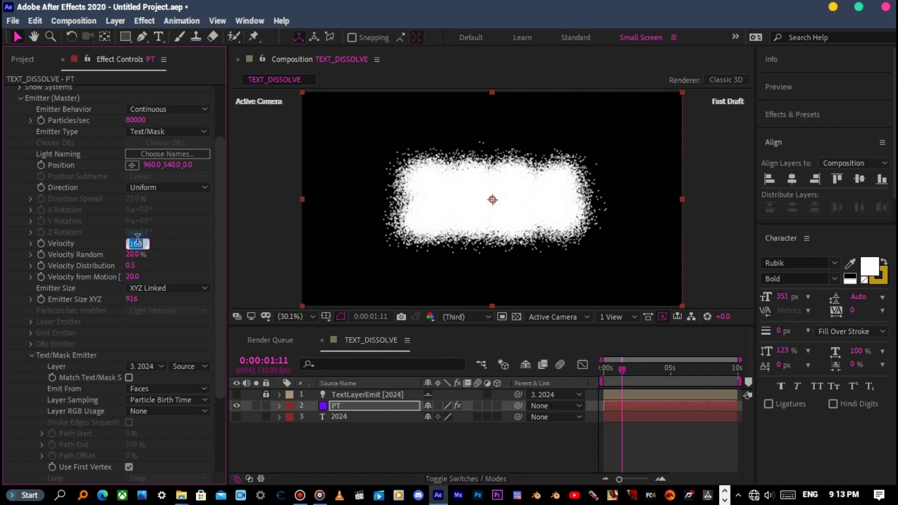
text(30)
key(Return)
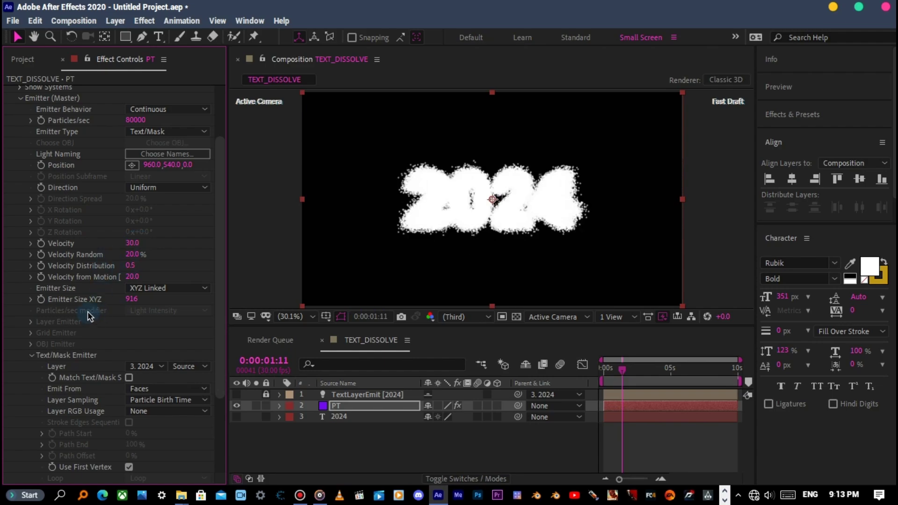
scroll(88, 311, down, 2)
scroll(88, 310, down, 3)
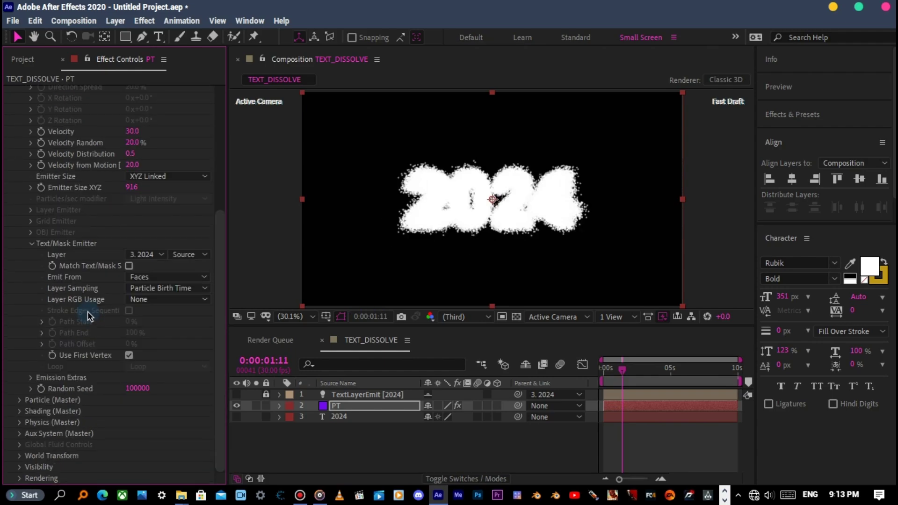
Step: Set the particle Size to 1 in Particle (Master)
click(21, 400)
scroll(123, 322, down, 5)
click(130, 322)
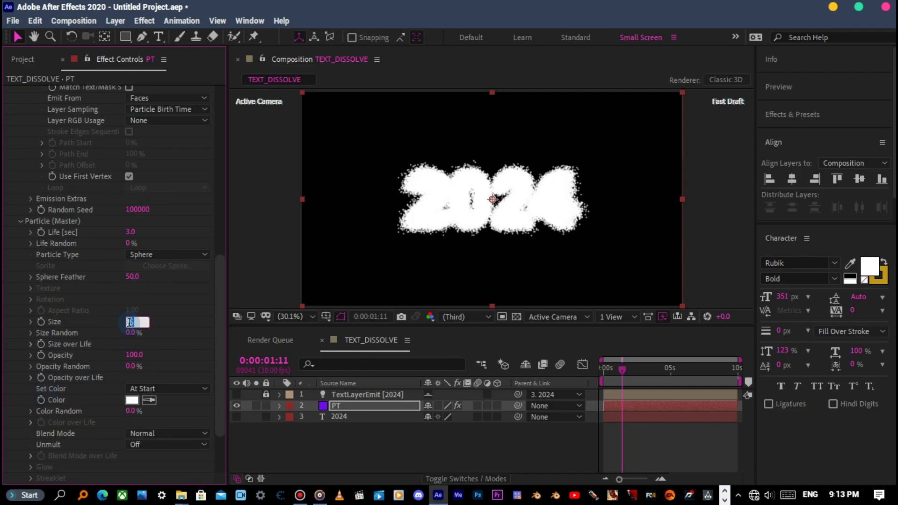
text(1)
key(Return)
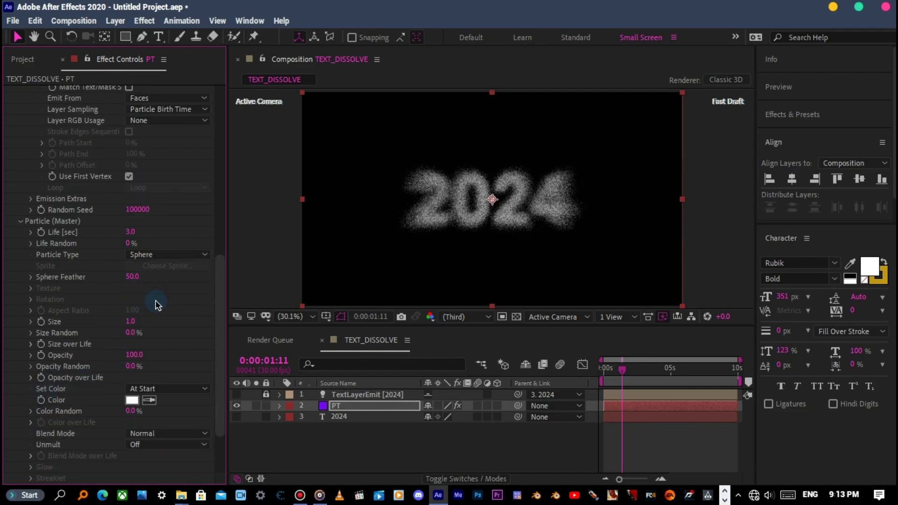
Step: Make the particles Cloudlet with feather 25, size random 40% and opacity random 43%
click(153, 254)
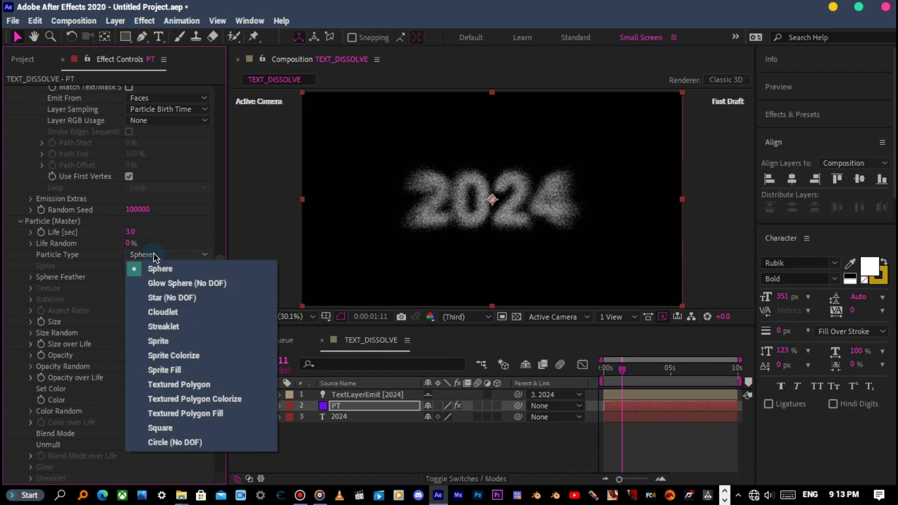
click(153, 313)
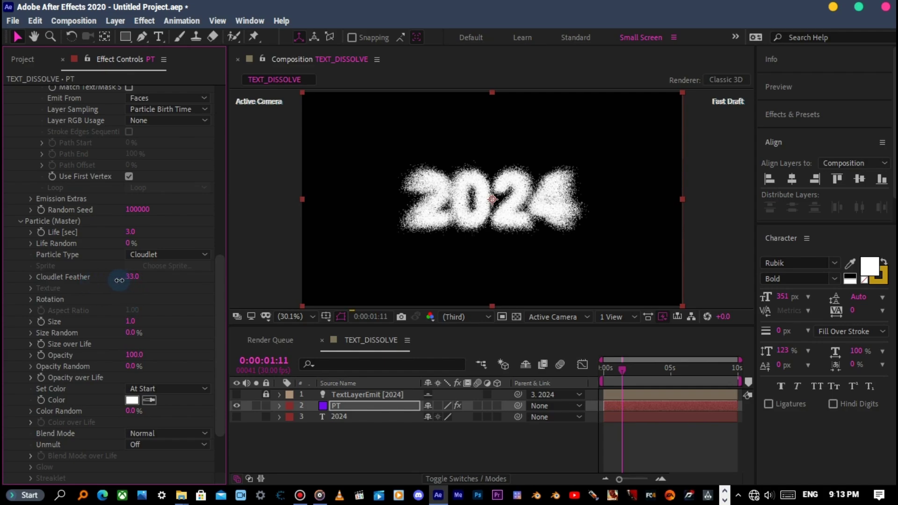
drag(119, 280, 112, 280)
drag(133, 332, 161, 331)
drag(132, 366, 162, 369)
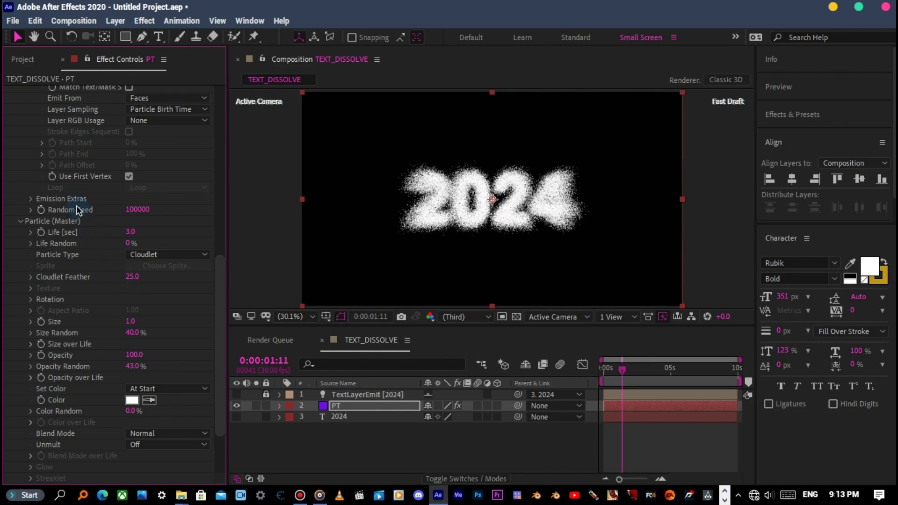
Step: Set Emitter Size XYZ to 1 in Emitter (Master)
scroll(76, 206, up, 3)
scroll(77, 209, up, 6)
scroll(79, 225, up, 6)
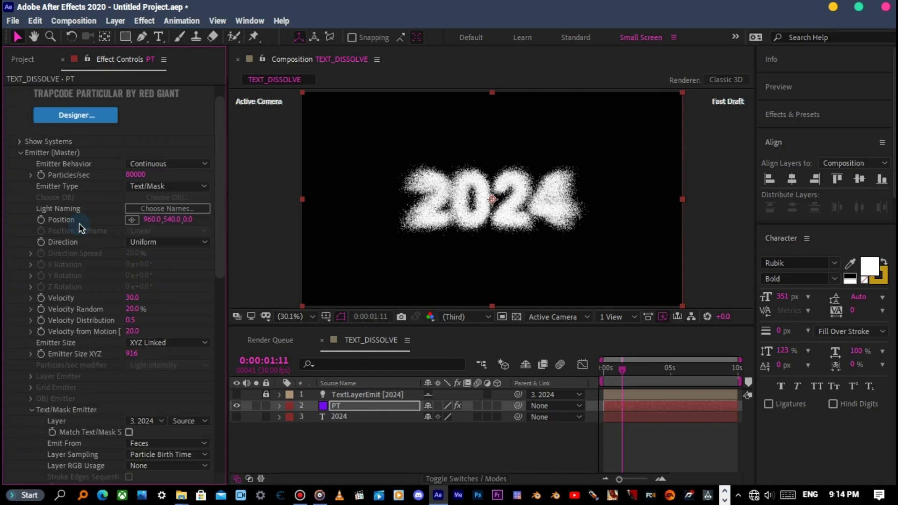
scroll(80, 227, down, 3)
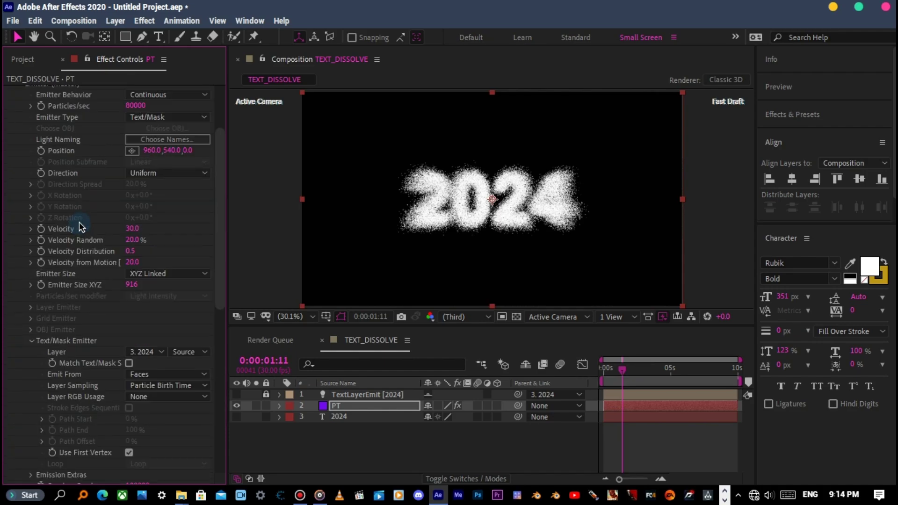
scroll(76, 229, down, 6)
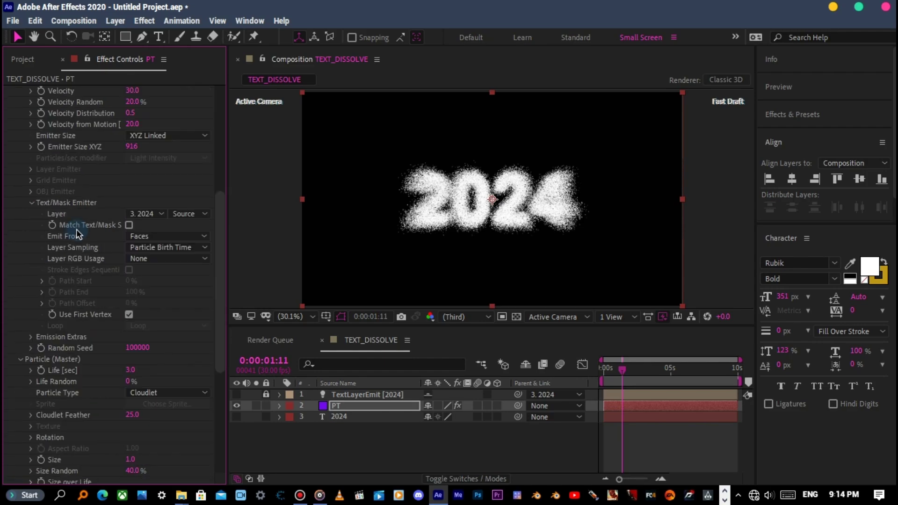
scroll(77, 229, down, 5)
scroll(76, 229, up, 9)
scroll(77, 228, up, 3)
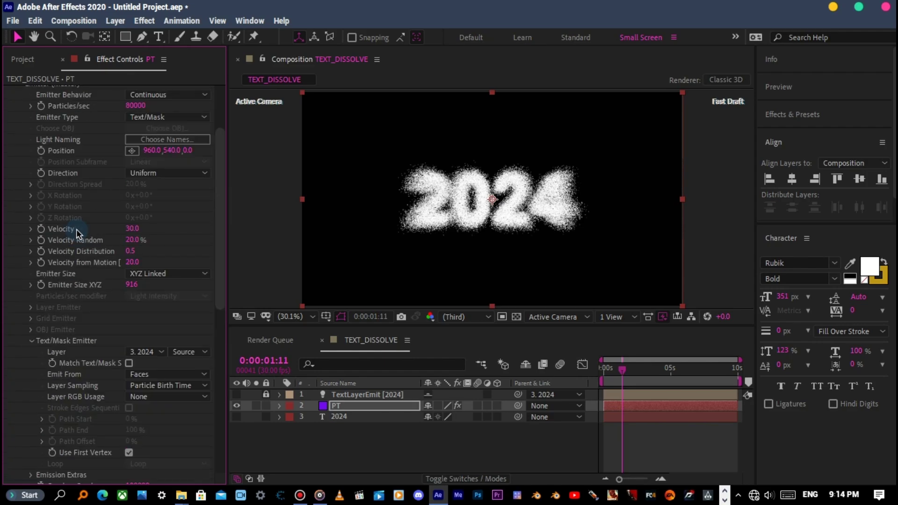
click(134, 286)
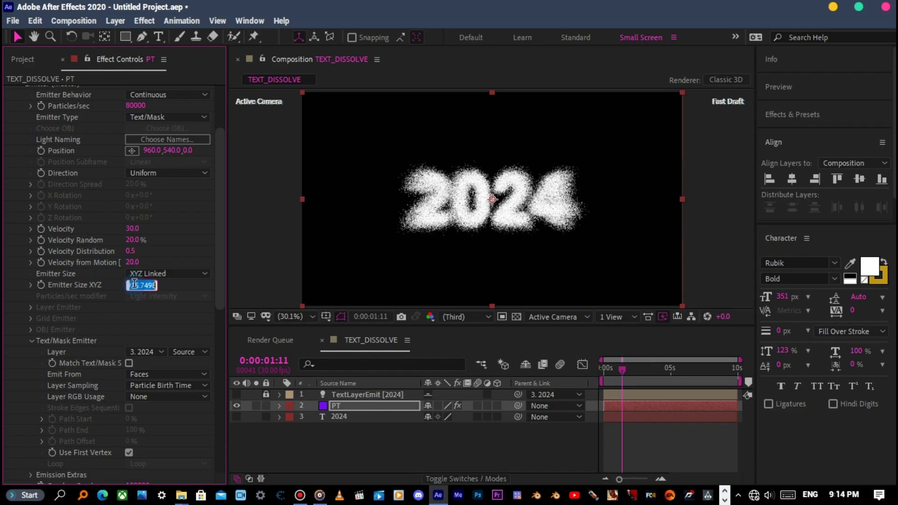
text(1)
key(Return)
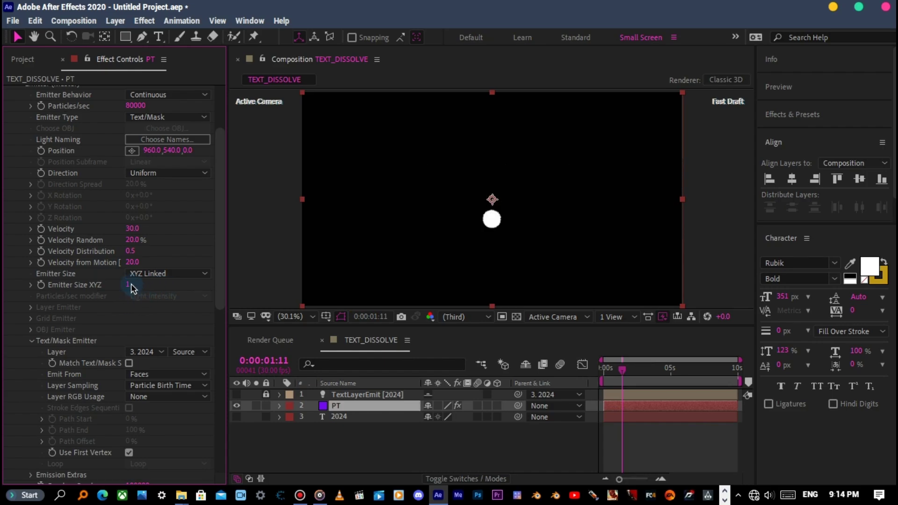
text(40)
key(Return)
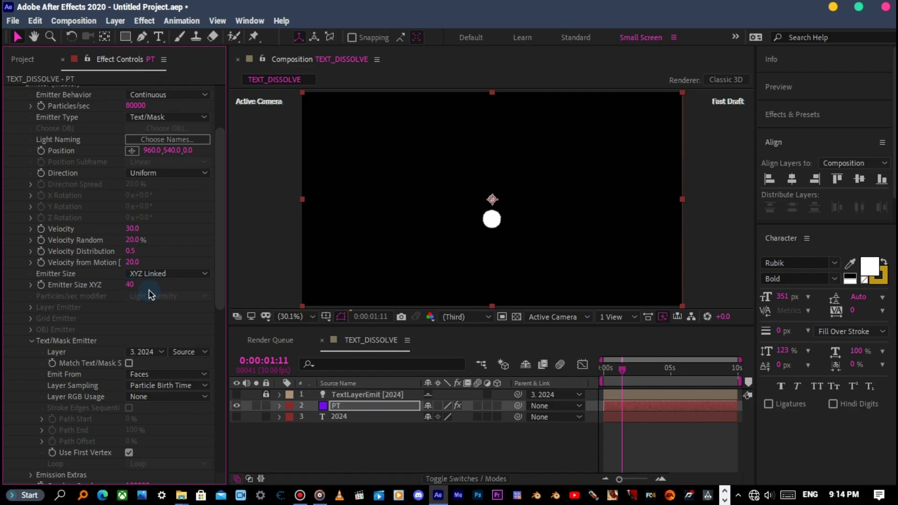
Step: Raise the emitter size to 1000
click(130, 285)
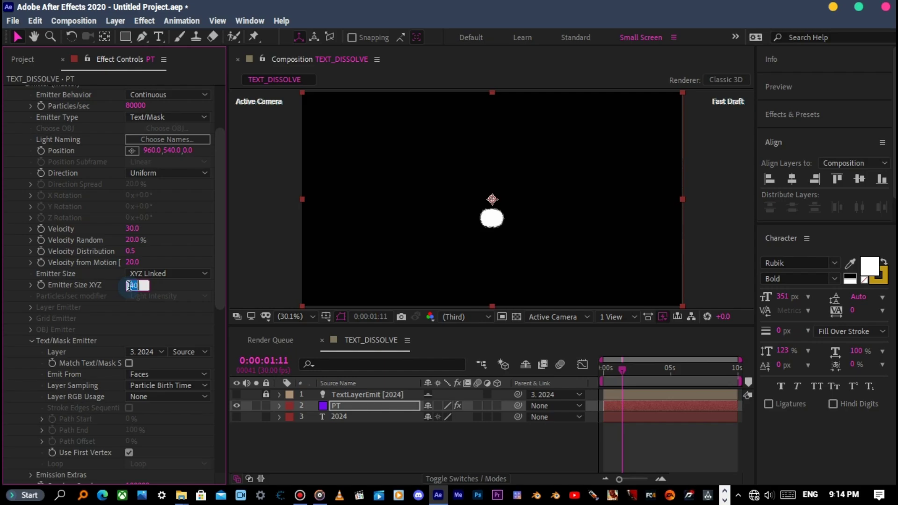
text(1000)
key(Return)
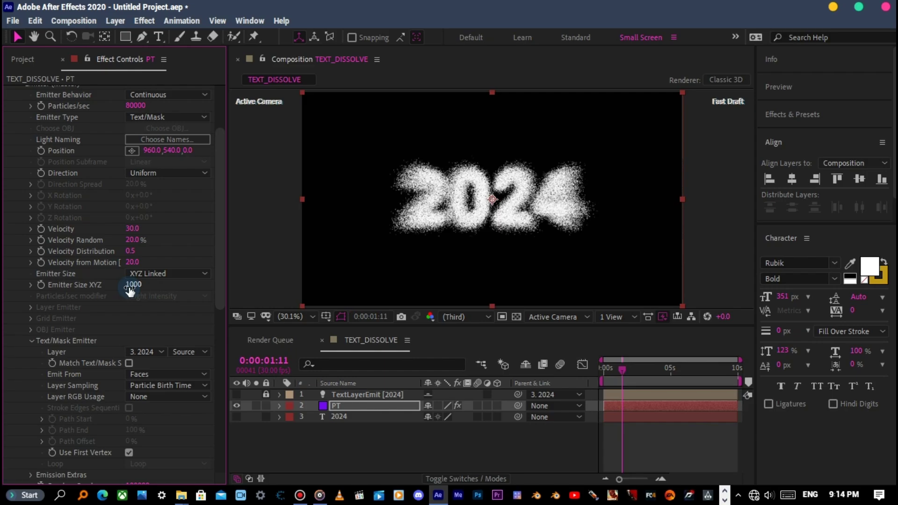
Step: Toggle the 2024 layer's visibility on and off, then set emitter layer sampling to Effects & Masks
click(240, 415)
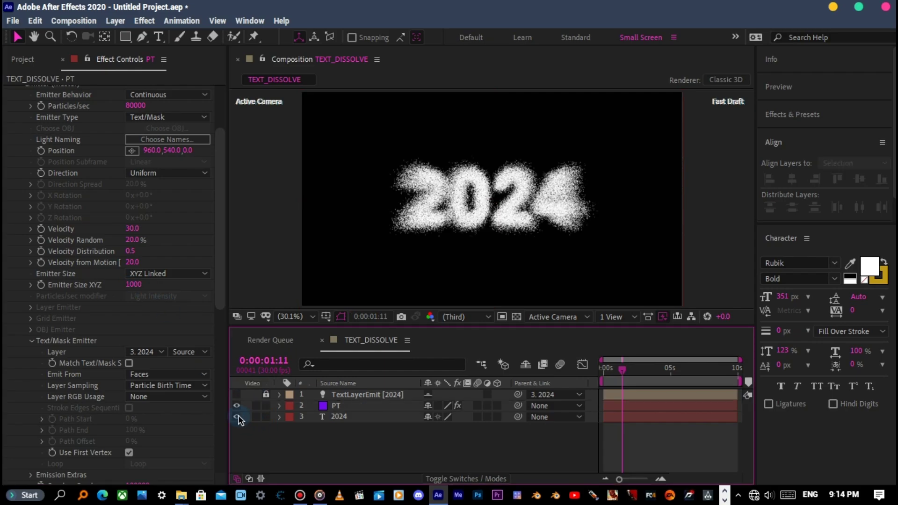
click(237, 417)
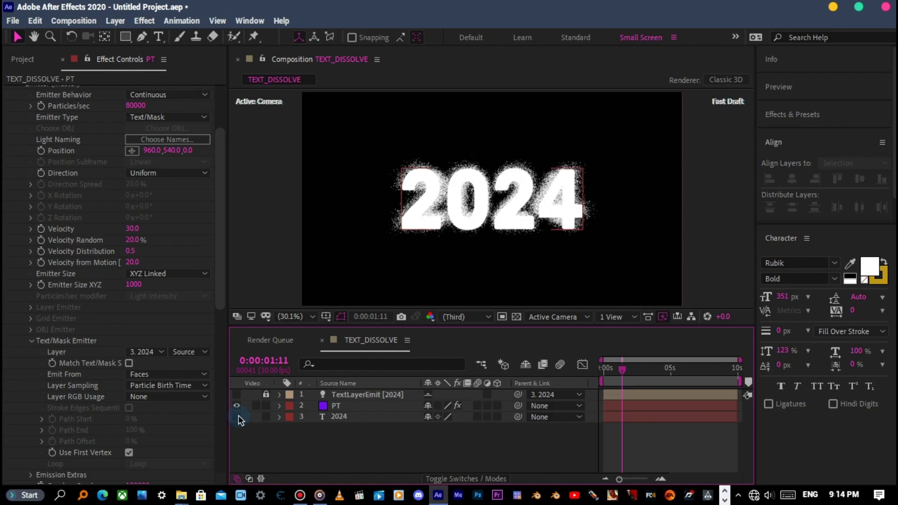
click(237, 416)
click(183, 351)
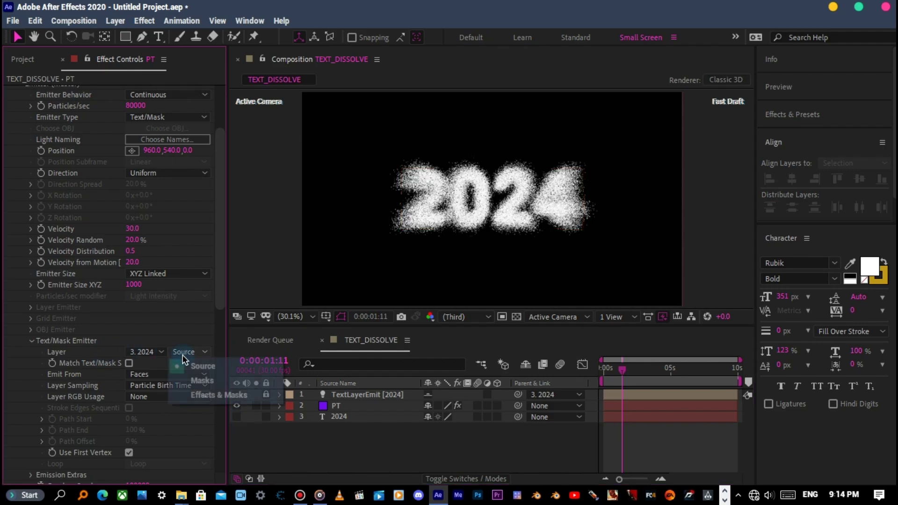
click(187, 394)
click(167, 309)
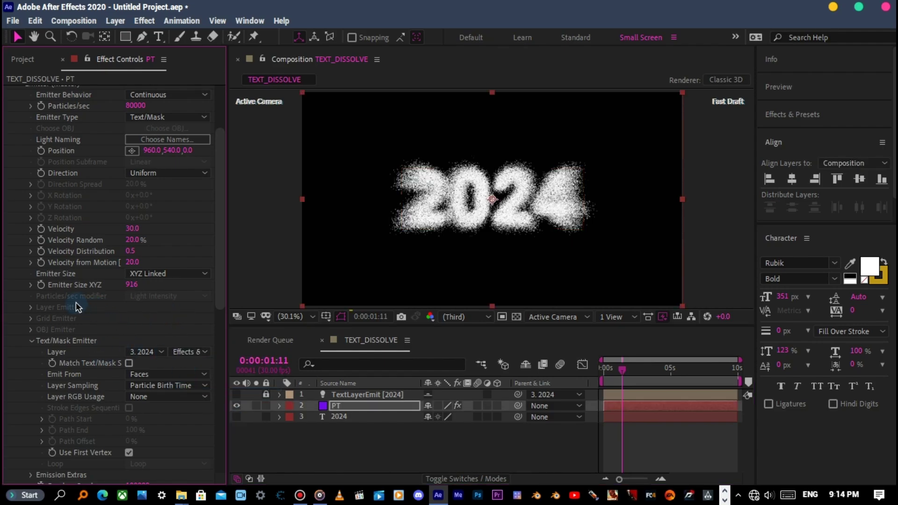
scroll(82, 301, down, 3)
scroll(83, 303, down, 3)
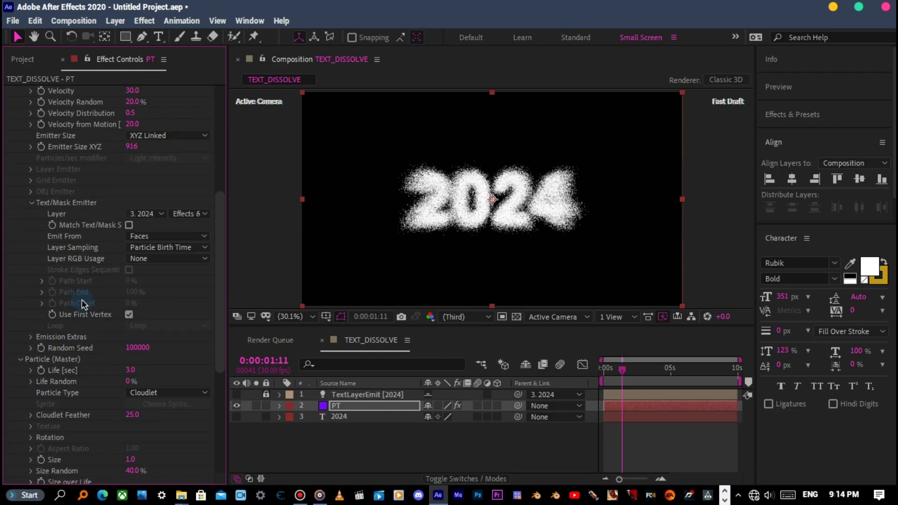
scroll(82, 304, down, 6)
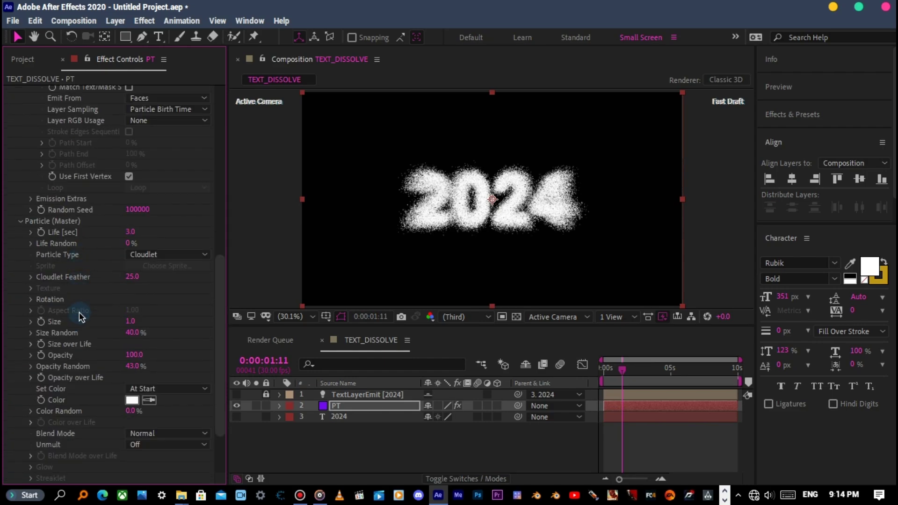
scroll(81, 321, down, 3)
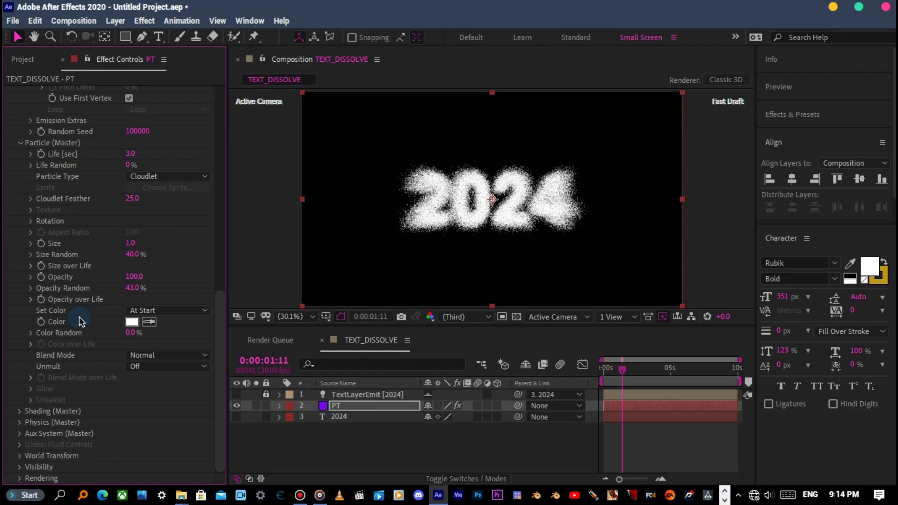
scroll(80, 321, up, 9)
scroll(80, 321, up, 8)
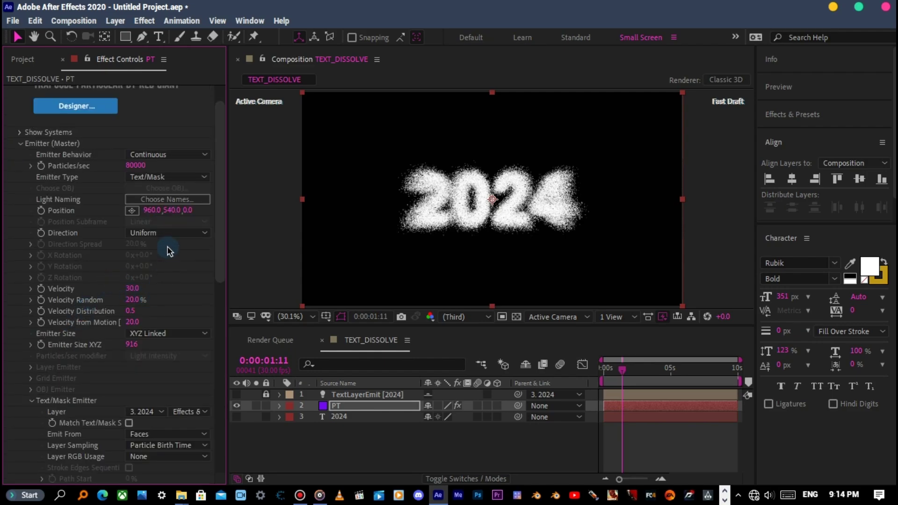
Step: Switch emitter Direction from Uniform to Directional with a 75% Direction Spread
click(168, 233)
click(168, 262)
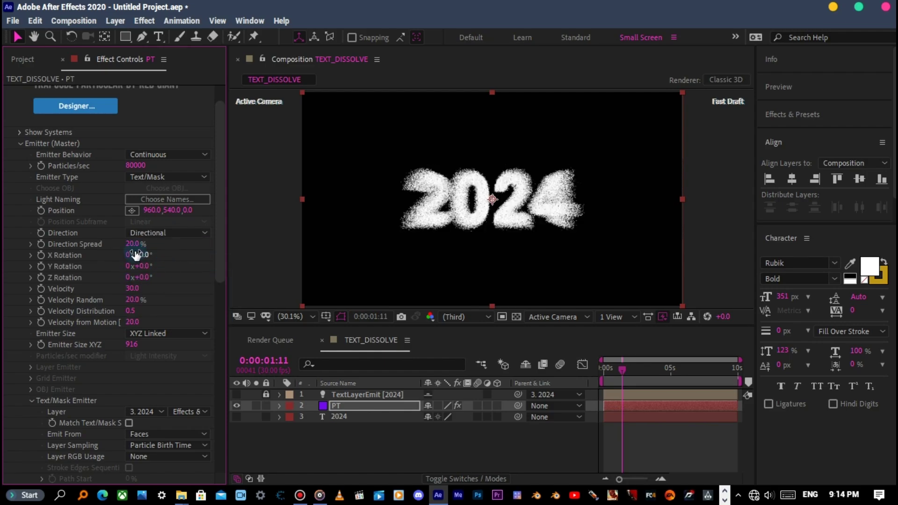
drag(133, 244, 168, 244)
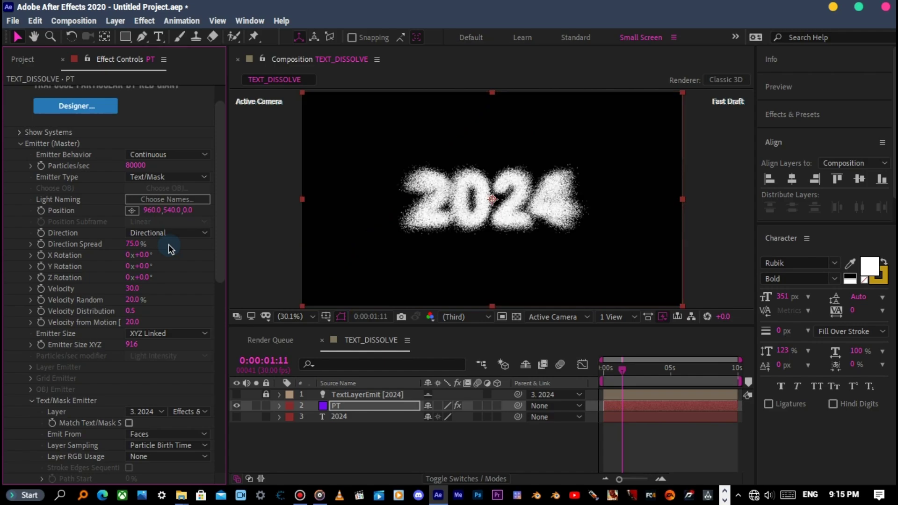
scroll(102, 282, down, 8)
scroll(102, 282, down, 2)
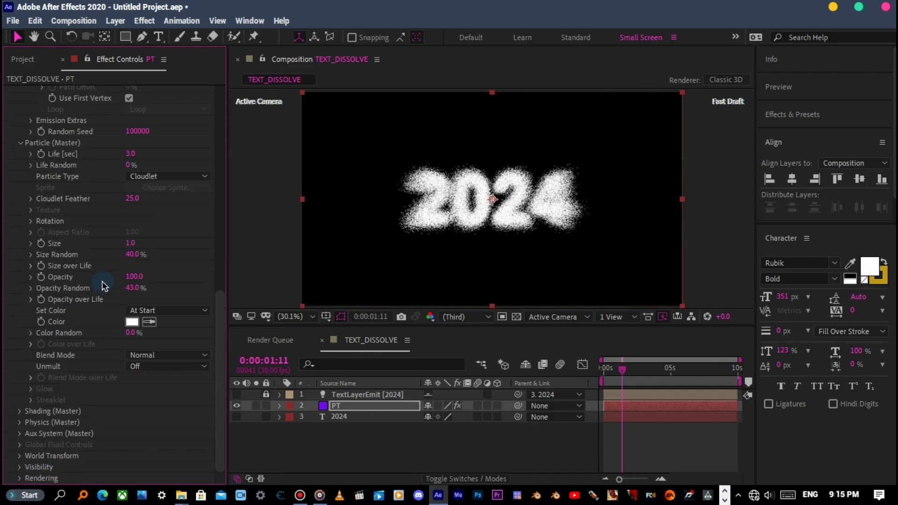
Step: Set Physics gravity to -1620 with a physics time factor of 0.3
click(20, 426)
click(31, 466)
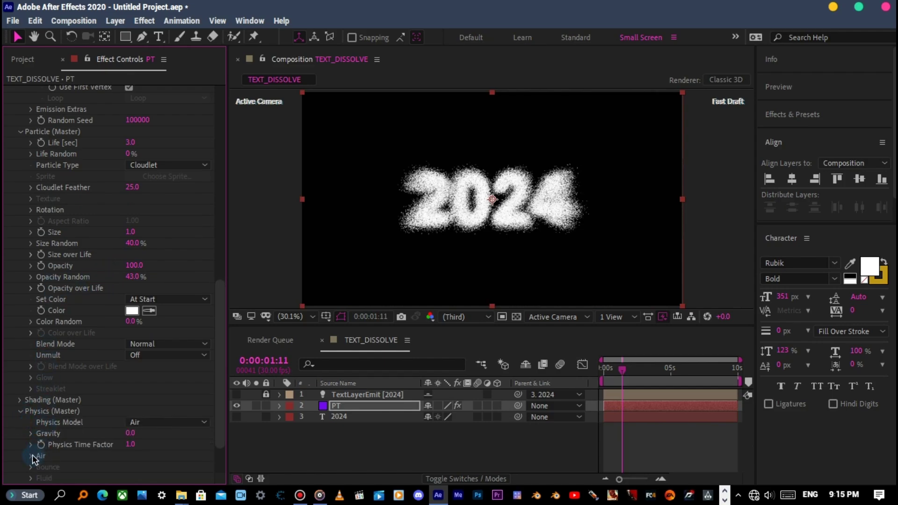
scroll(75, 401, down, 3)
drag(130, 321, 110, 325)
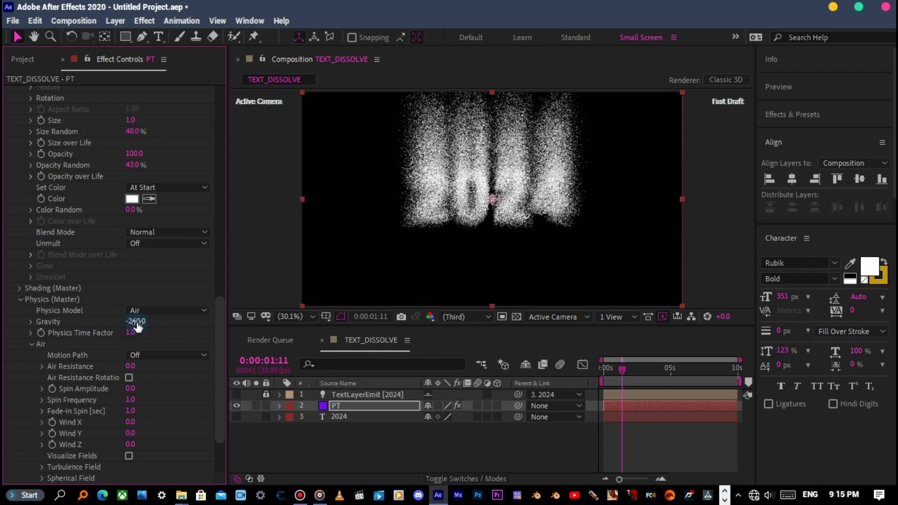
drag(137, 326, 89, 323)
click(130, 332)
text(0.3)
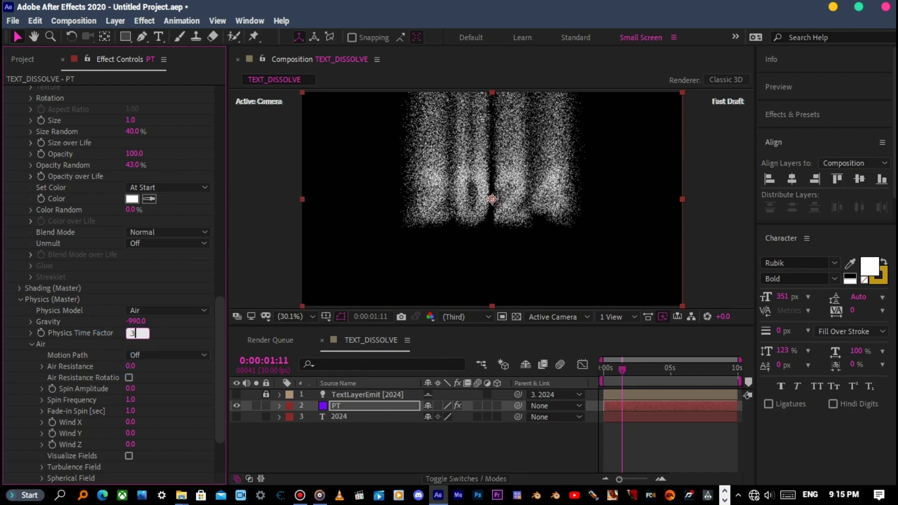
key(Return)
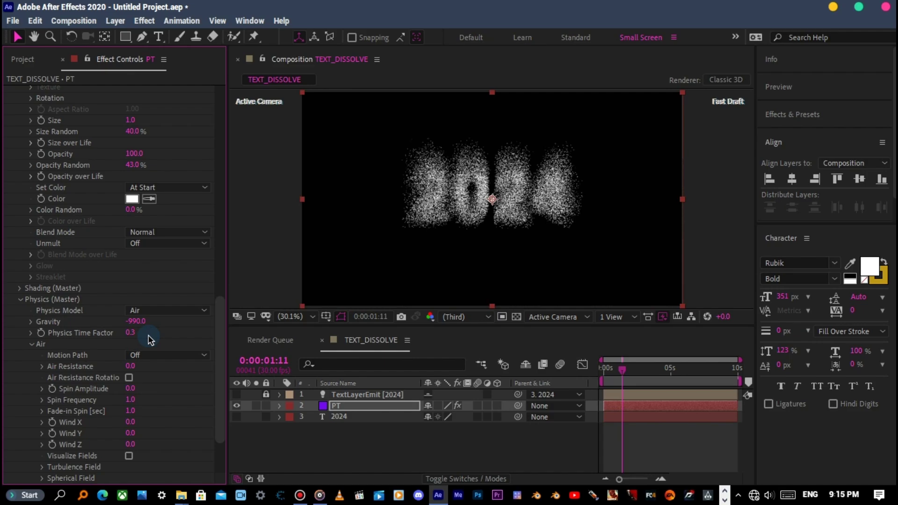
drag(136, 321, 90, 321)
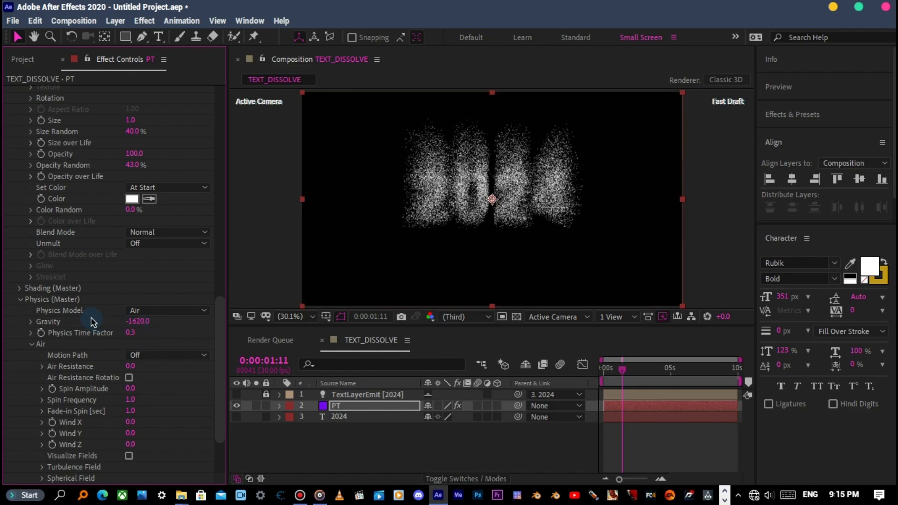
Step: Set Air Resistance to 0.5 and Spin Amplitude to 27
click(131, 367)
text(0.5)
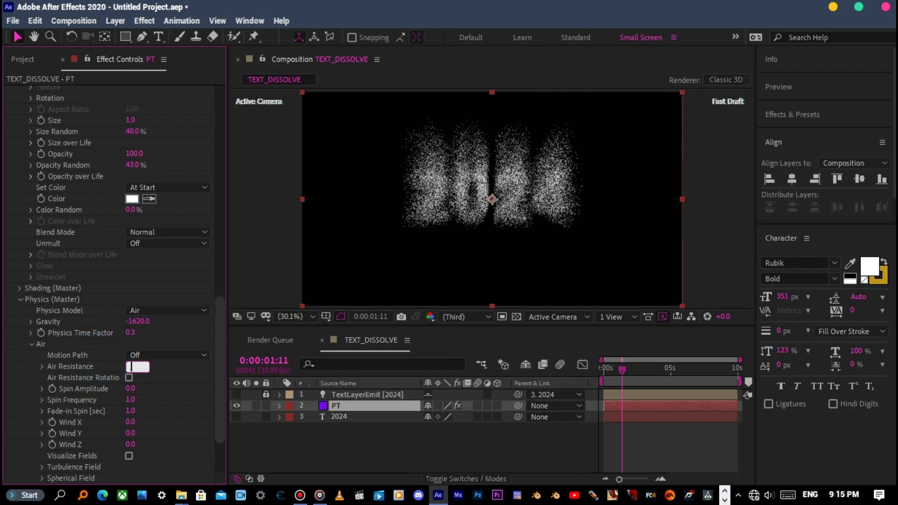
key(Return)
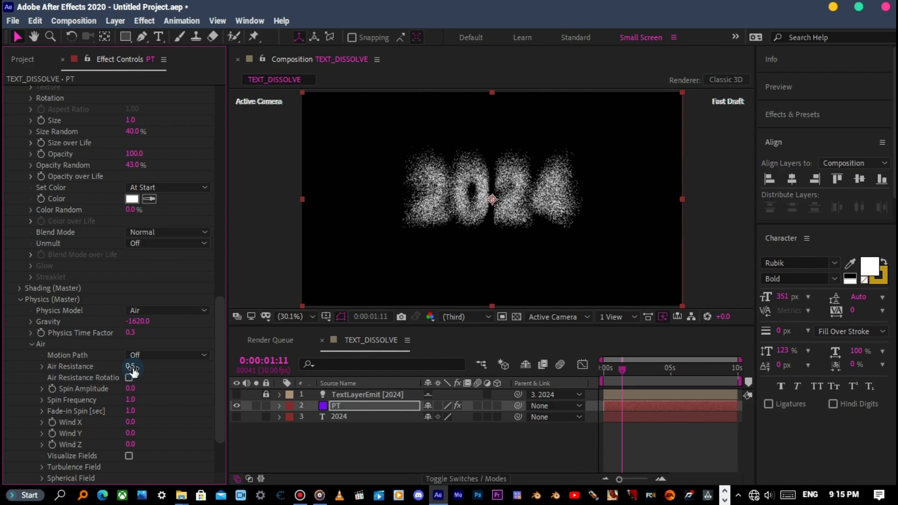
drag(131, 392, 144, 393)
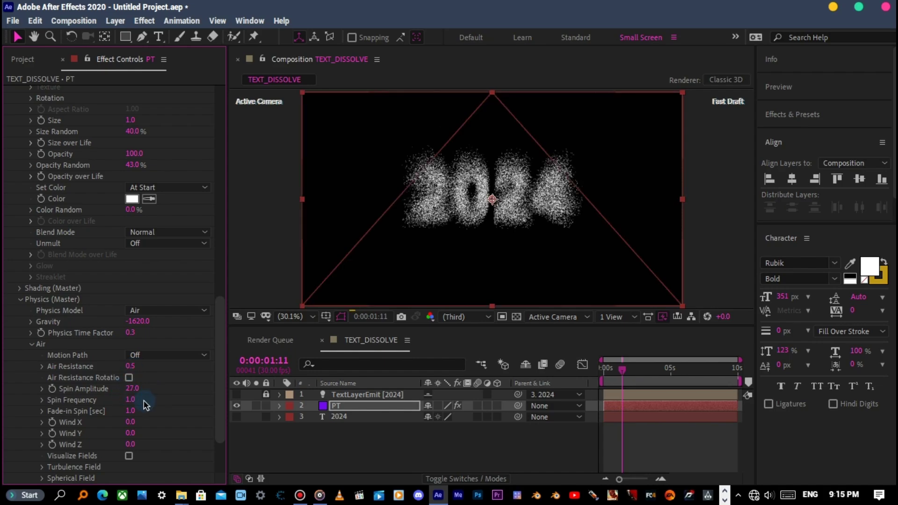
scroll(105, 392, down, 3)
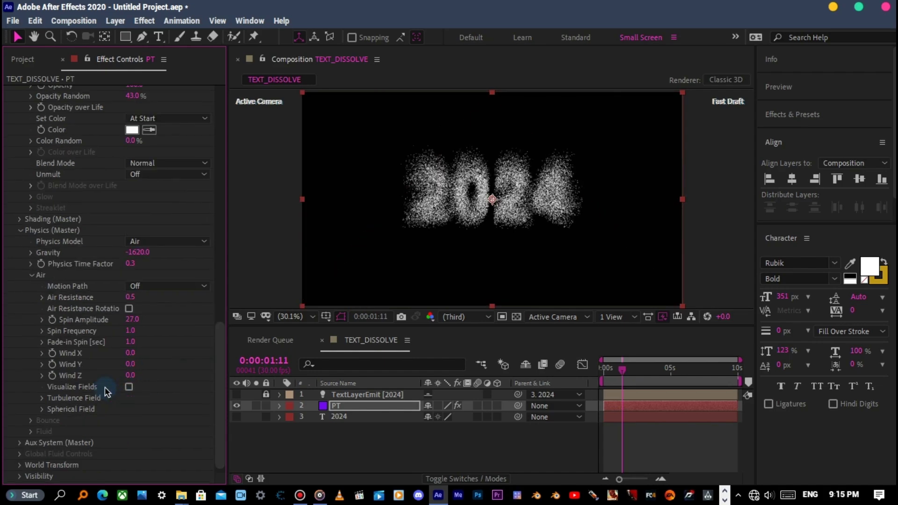
Step: Set Wind Y to -166, Wind X back to 0, and Wind Z to 231
click(135, 358)
drag(130, 364, 47, 370)
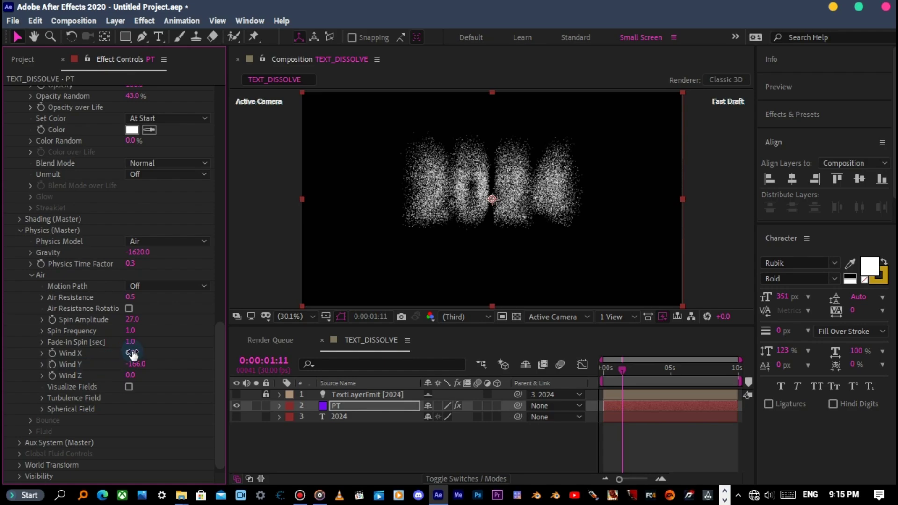
mouse_move(130, 352)
mouse_down()
mouse_move(157, 352)
mouse_move(105, 358)
mouse_up()
click(131, 353)
text(0)
key(Return)
drag(131, 375, 192, 376)
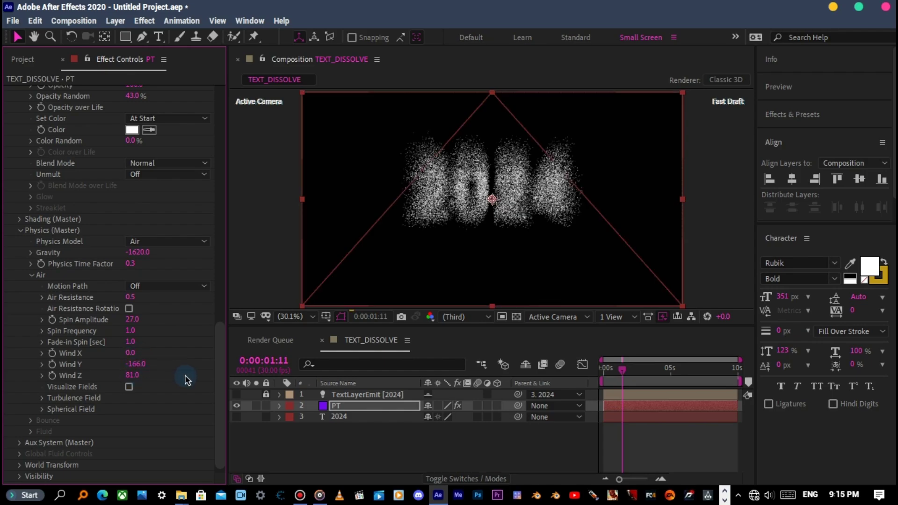
drag(228, 375, 232, 375)
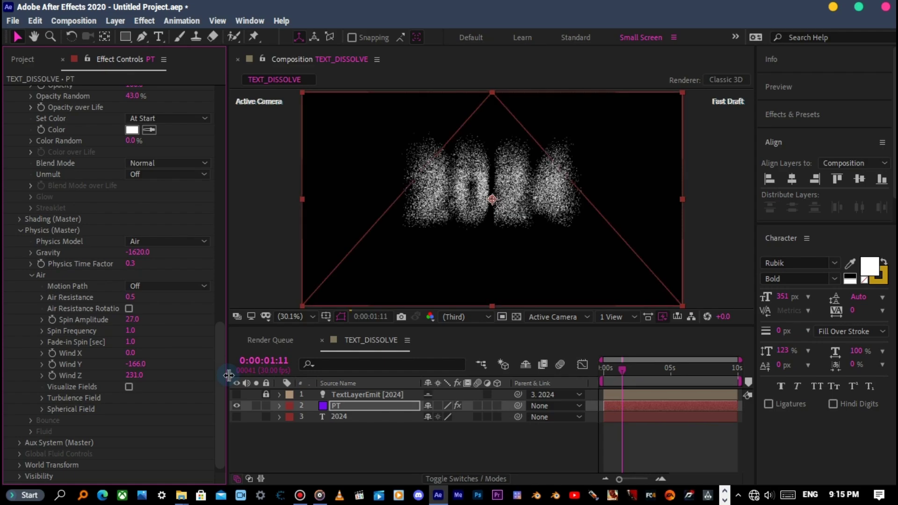
Step: Expand the Turbulence Field settings and set Affect Size to 10
click(42, 397)
scroll(43, 400, down, 2)
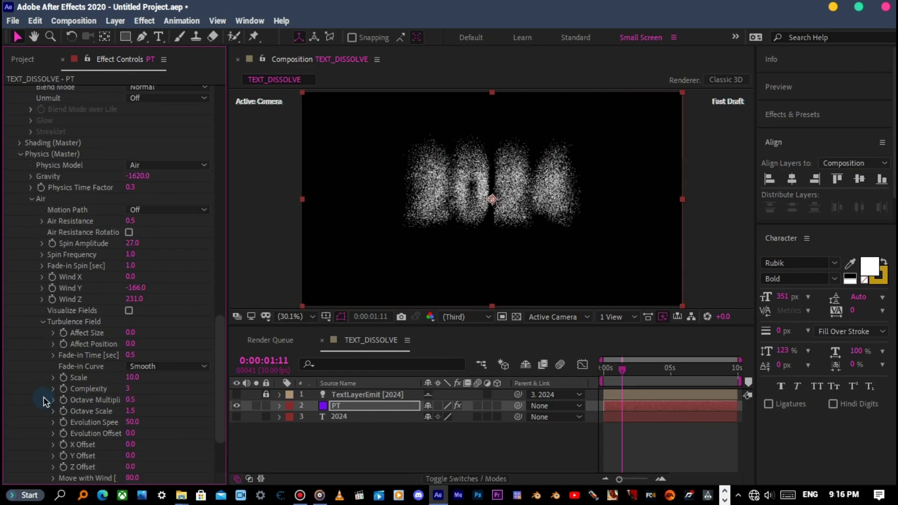
click(132, 333)
text(10)
key(Return)
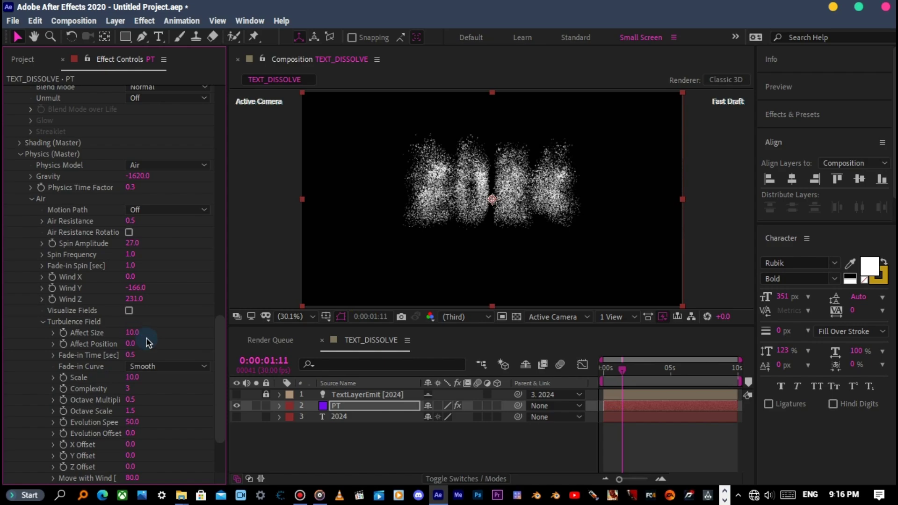
Step: Raise turbulence Affect Position to 148 and set Scale to 7 after trying 5
drag(159, 342, 193, 348)
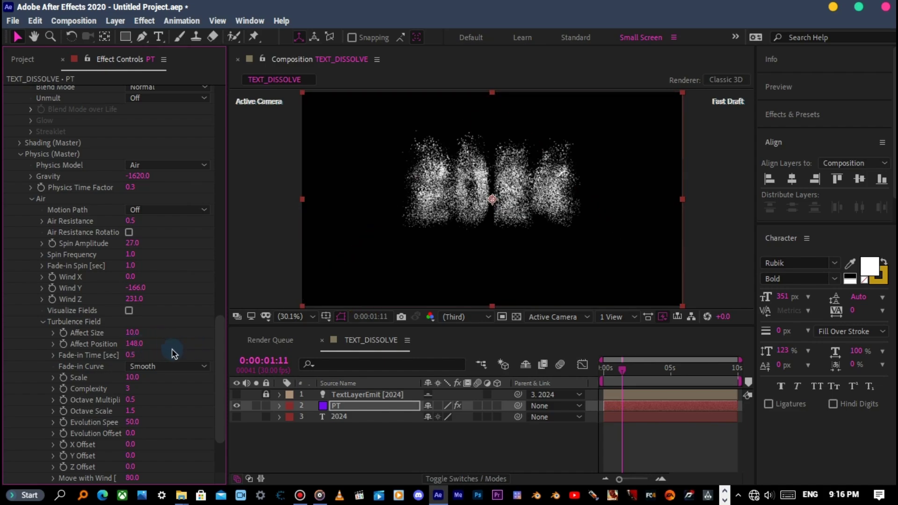
click(133, 378)
text(5)
key(Return)
click(133, 378)
text(7)
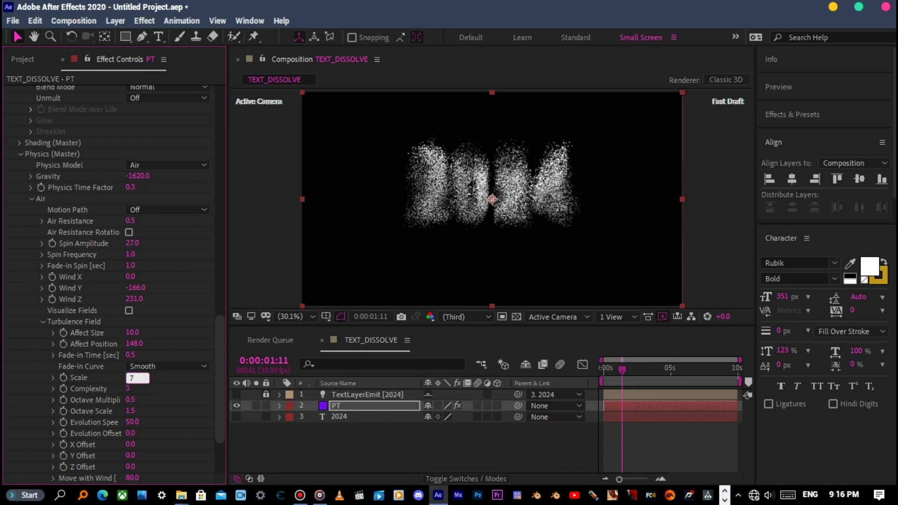
key(Return)
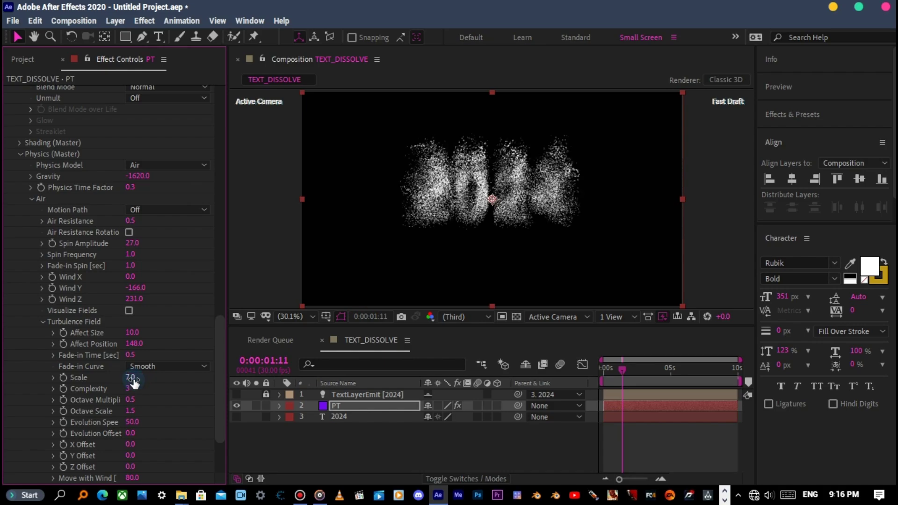
scroll(100, 411, down, 3)
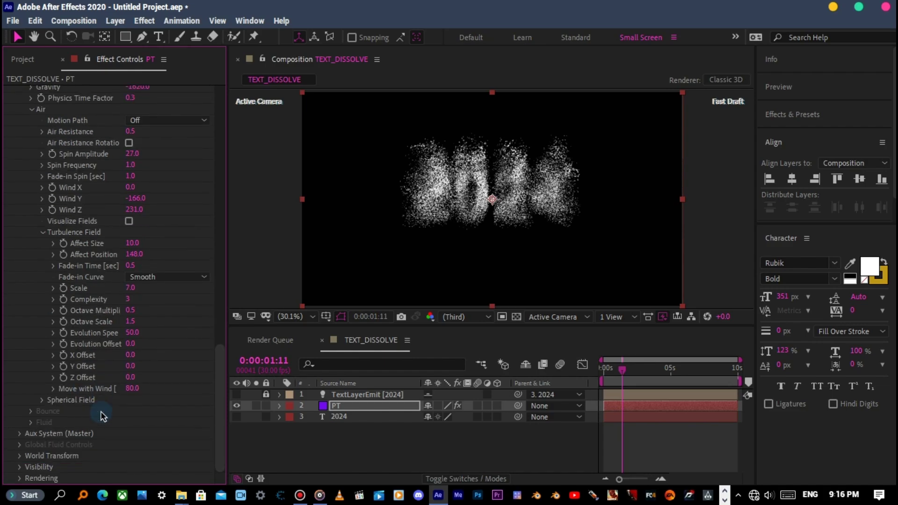
scroll(100, 411, up, 5)
scroll(100, 408, down, 3)
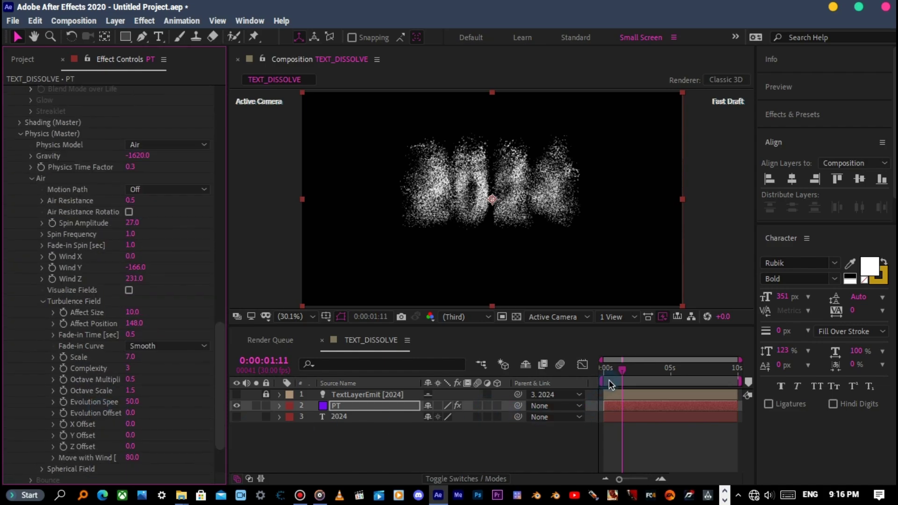
Step: Shorten the work area to the early seconds and scrub to check the particles
mouse_move(618, 371)
mouse_down()
mouse_move(607, 371)
mouse_move(660, 374)
mouse_move(645, 369)
mouse_up()
drag(742, 383, 685, 382)
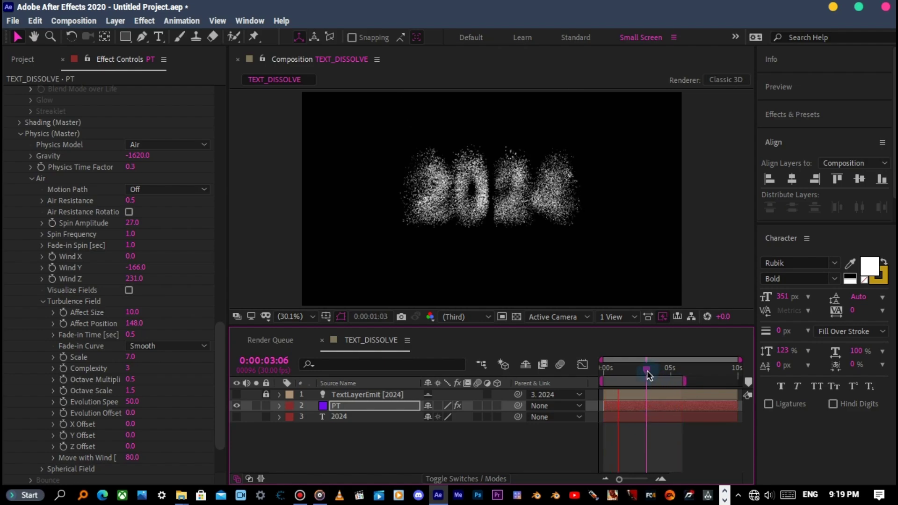
mouse_move(646, 370)
mouse_down()
mouse_move(655, 370)
mouse_move(605, 389)
mouse_up()
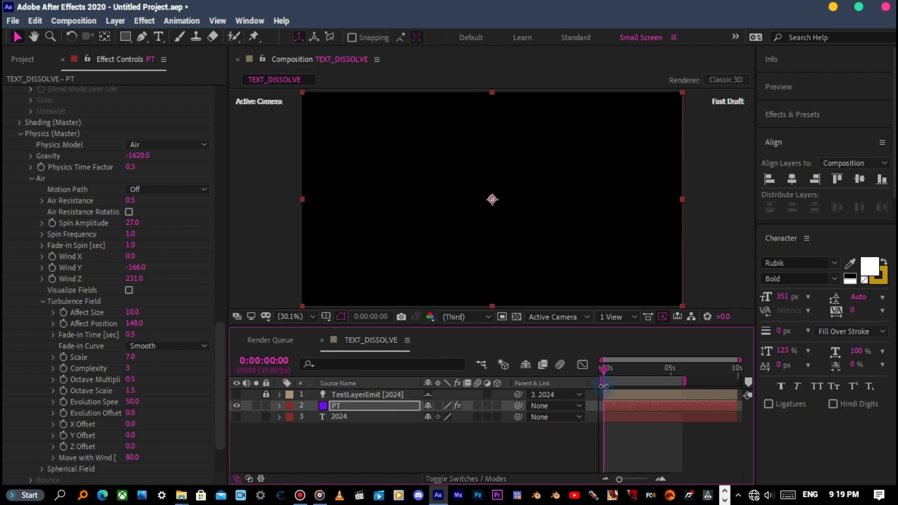
Step: Slide the PT layer so it starts around 25 frames into the timeline
key(Return)
drag(619, 408, 636, 405)
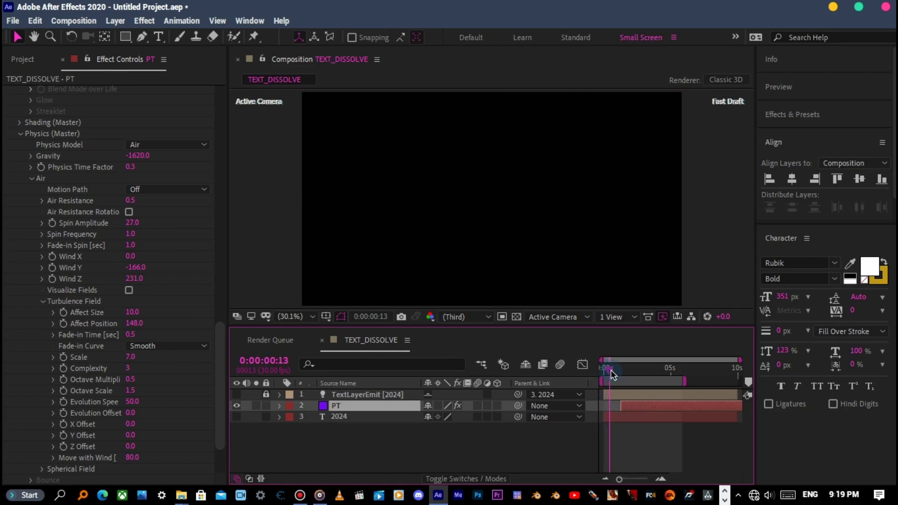
drag(606, 373, 614, 370)
drag(636, 407, 655, 410)
Step: Extend the work area to the full 10 seconds and make the 2024 text layer visible
click(632, 417)
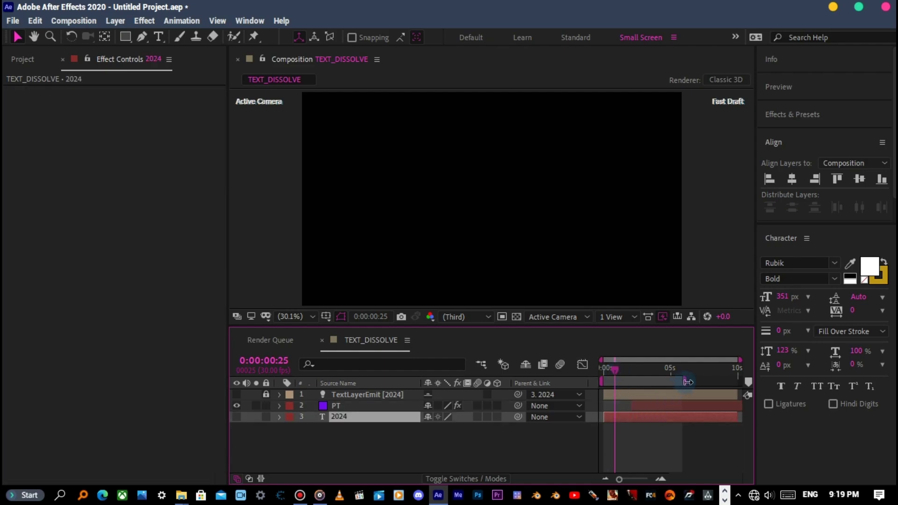
drag(687, 382, 761, 382)
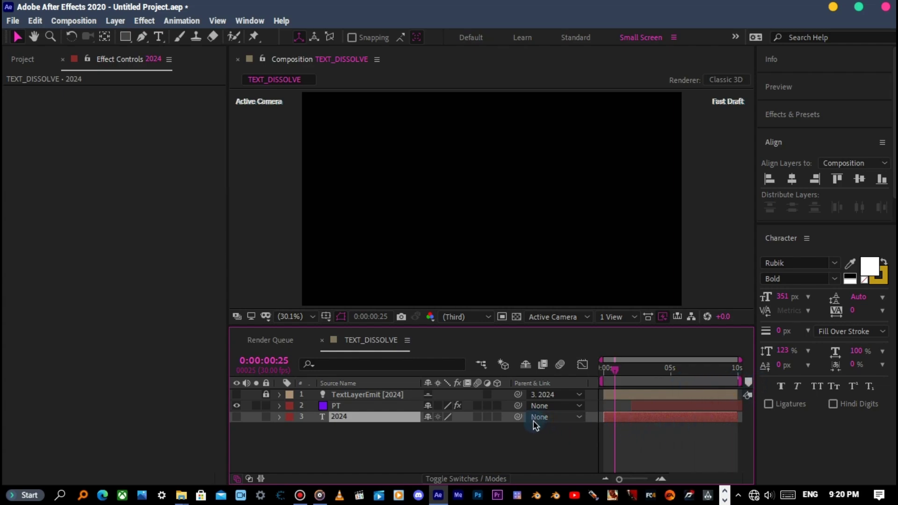
click(237, 416)
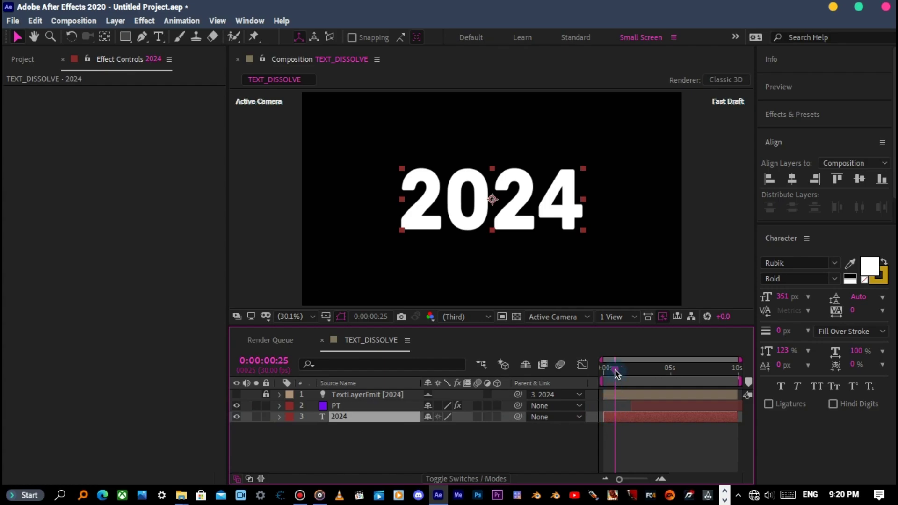
drag(614, 369, 603, 369)
Step: Keyframe the 2024 text's Opacity from 100% at 0s to 0% at 2:15
key(t)
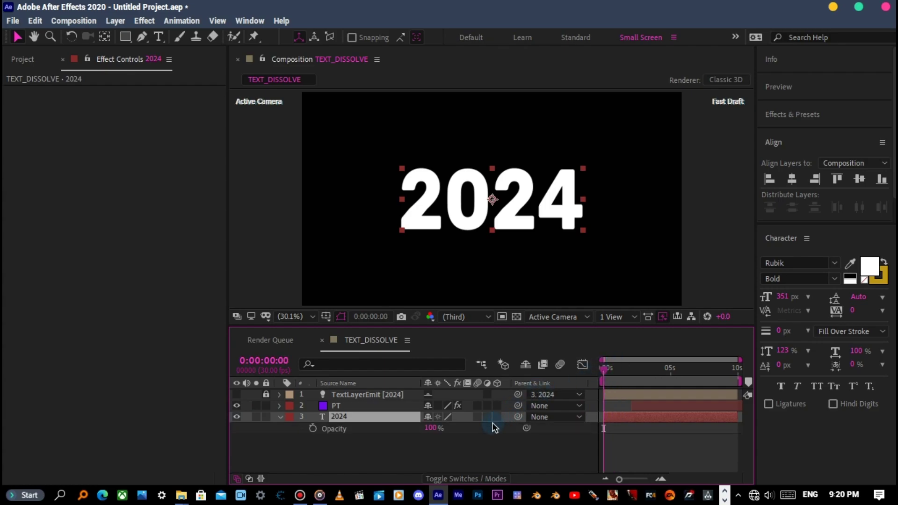
click(312, 428)
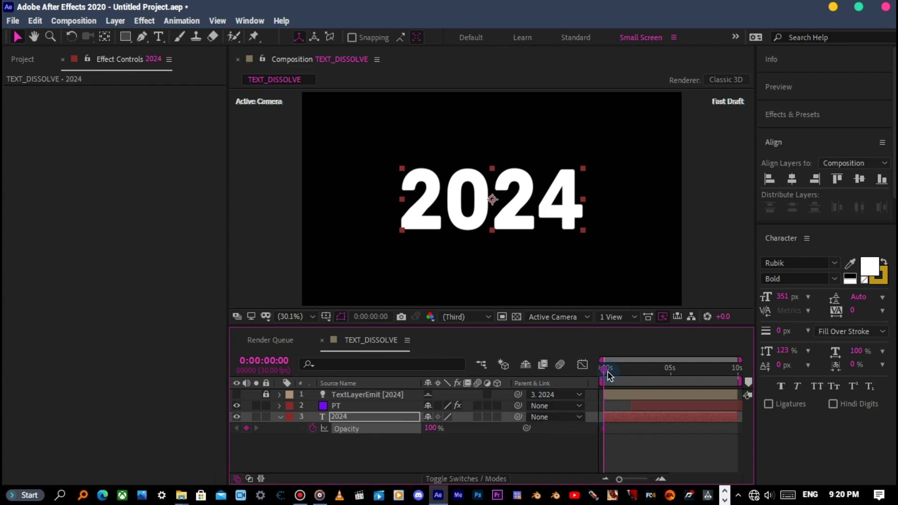
drag(608, 372, 639, 373)
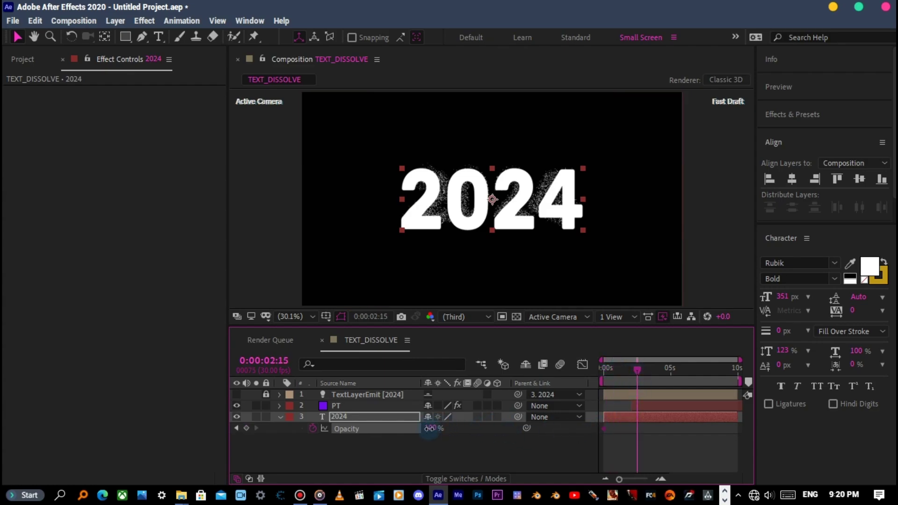
drag(429, 429, 355, 436)
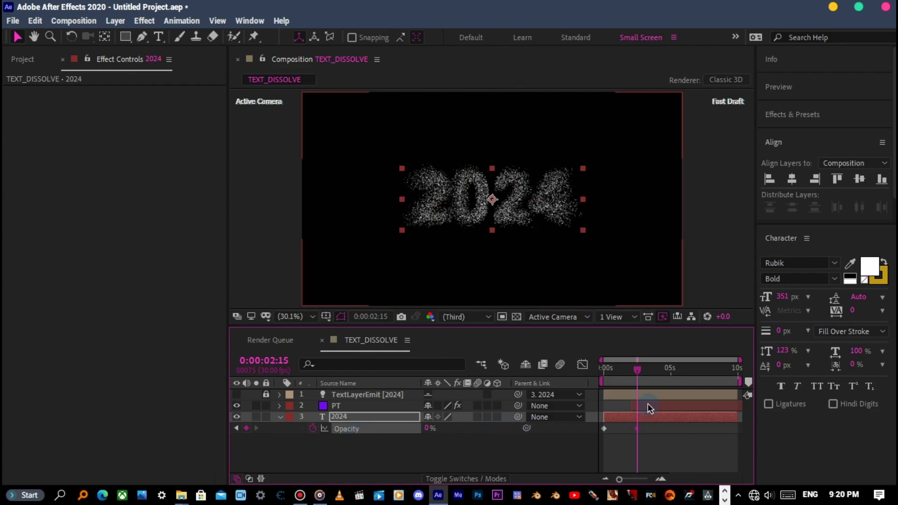
mouse_move(637, 371)
mouse_down()
mouse_move(624, 371)
mouse_move(637, 370)
mouse_up()
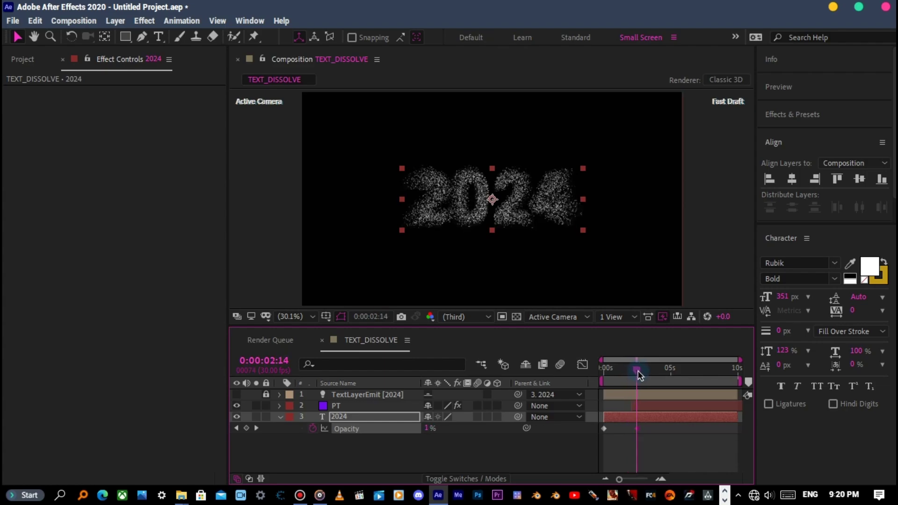
drag(640, 371, 627, 373)
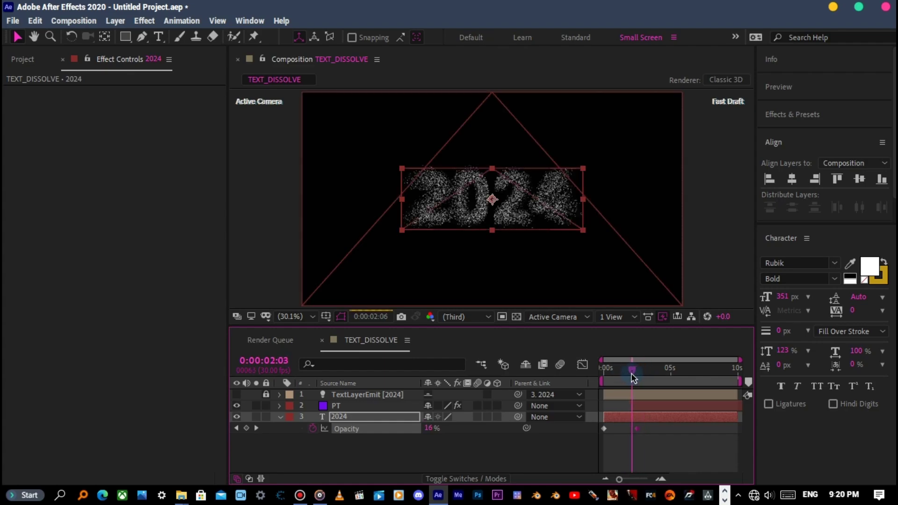
click(366, 417)
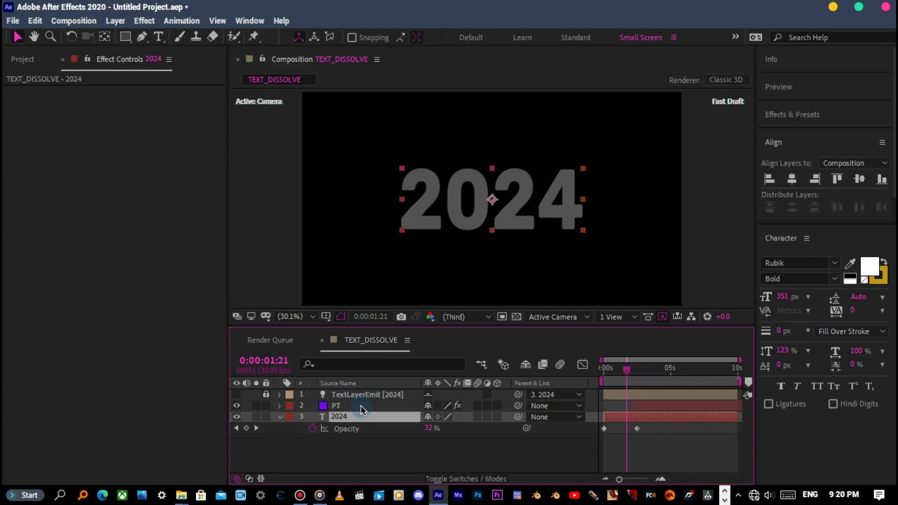
click(361, 405)
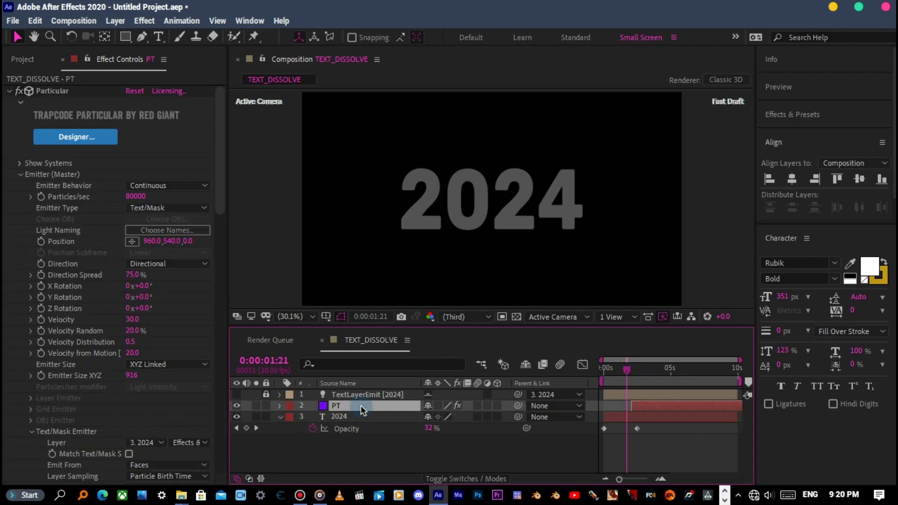
Step: Turn on Match Text/Mask Size for the Text/Mask Emitter and preview the particle dissolve
scroll(78, 346, down, 3)
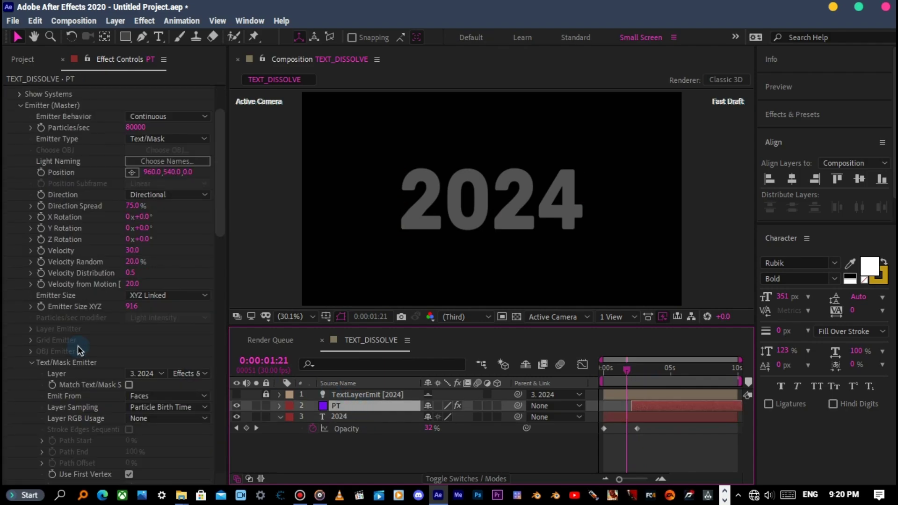
click(129, 385)
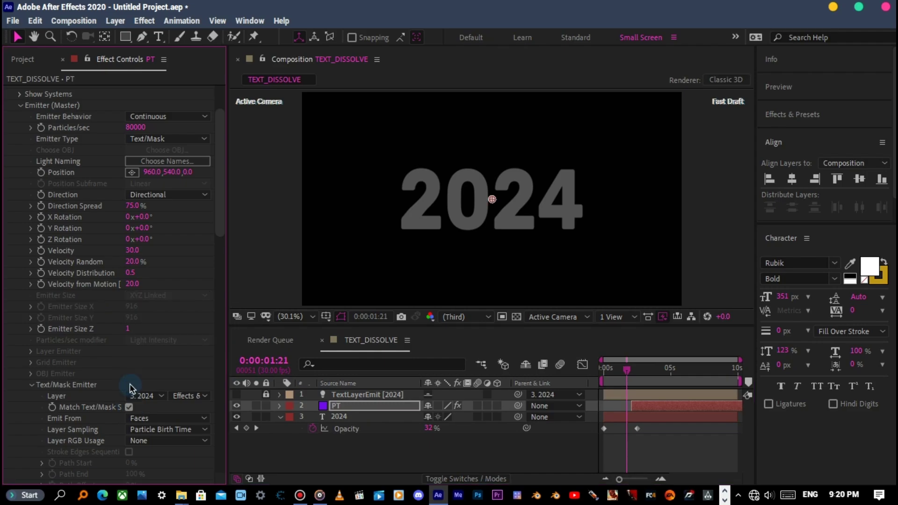
mouse_move(626, 371)
mouse_down()
mouse_move(640, 374)
mouse_move(630, 375)
mouse_up()
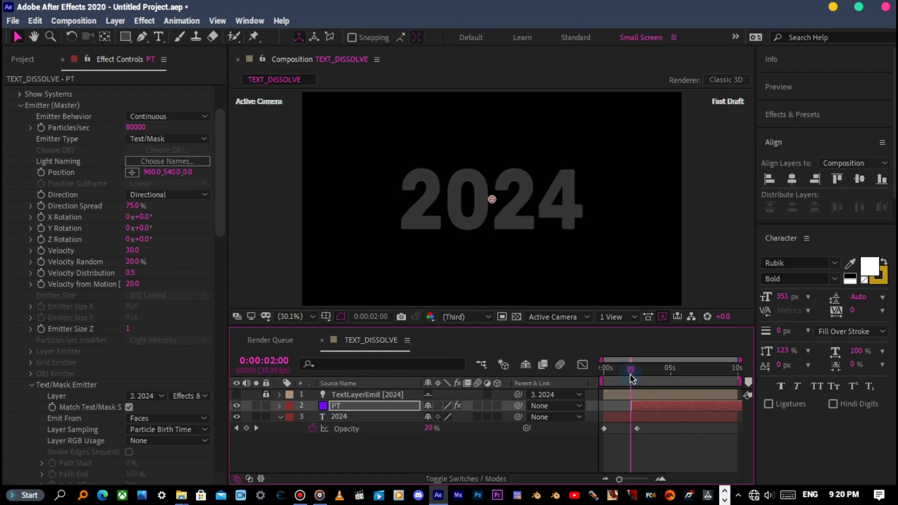
mouse_move(630, 374)
mouse_down()
mouse_move(612, 374)
mouse_move(630, 372)
mouse_up()
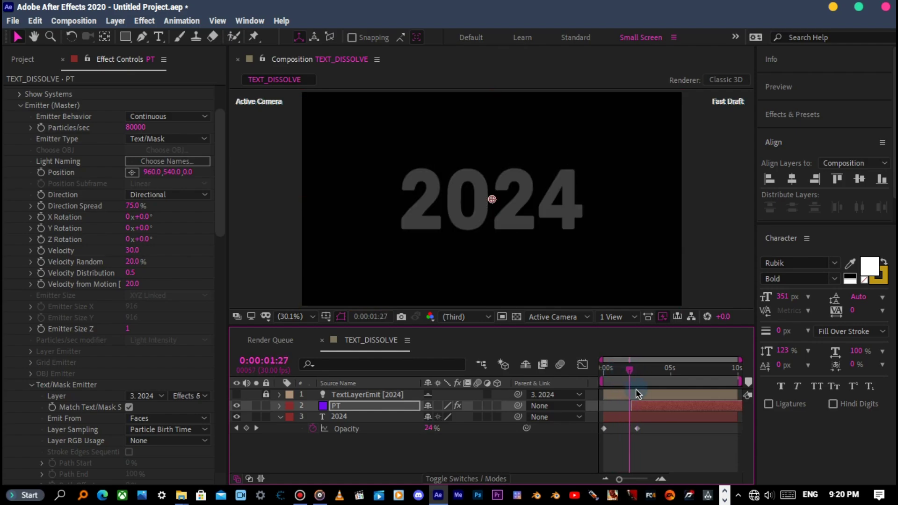
click(642, 410)
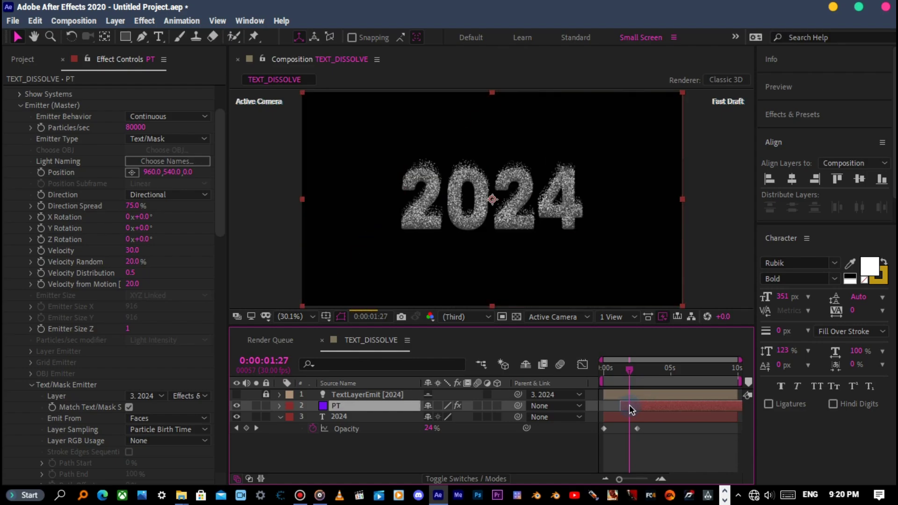
mouse_move(629, 369)
mouse_down()
mouse_move(613, 369)
mouse_move(649, 373)
mouse_up()
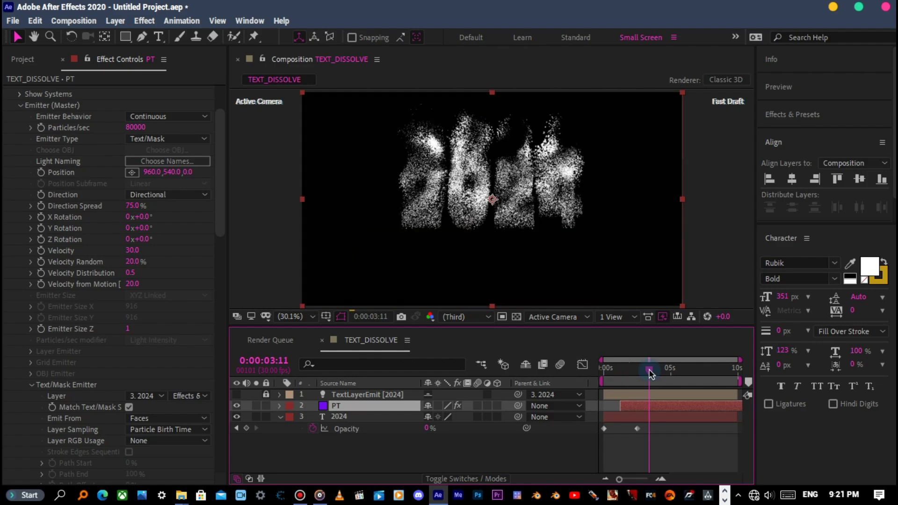
drag(649, 372, 610, 371)
key(space)
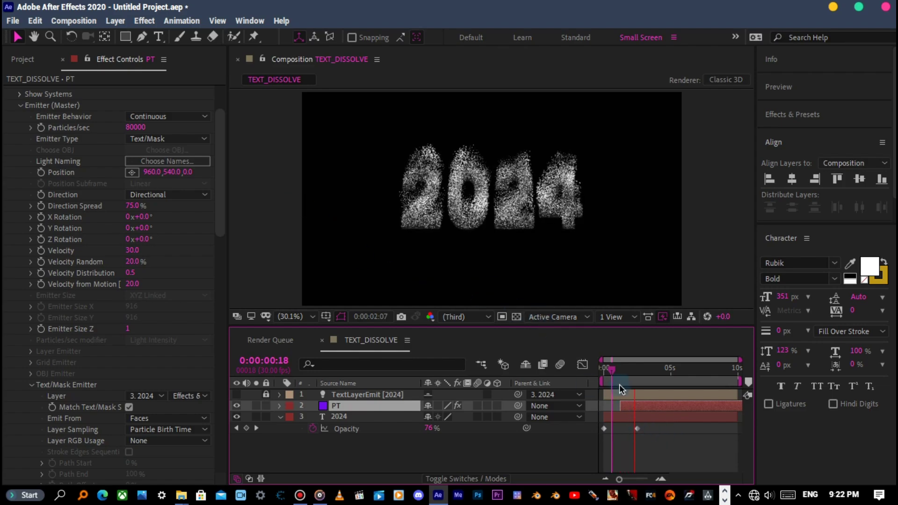
Step: Set a 0% Opacity keyframe on the PT layer at 0:00:01:16
click(611, 369)
drag(611, 369, 632, 369)
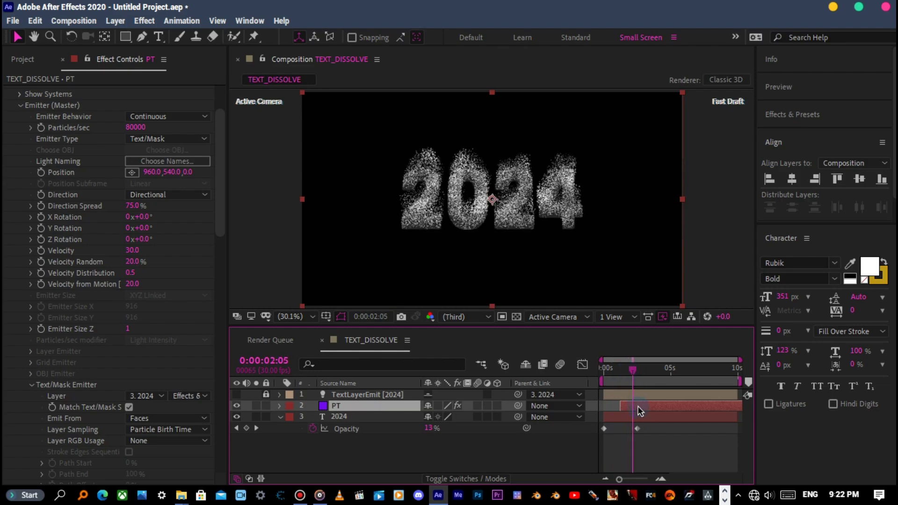
key(t)
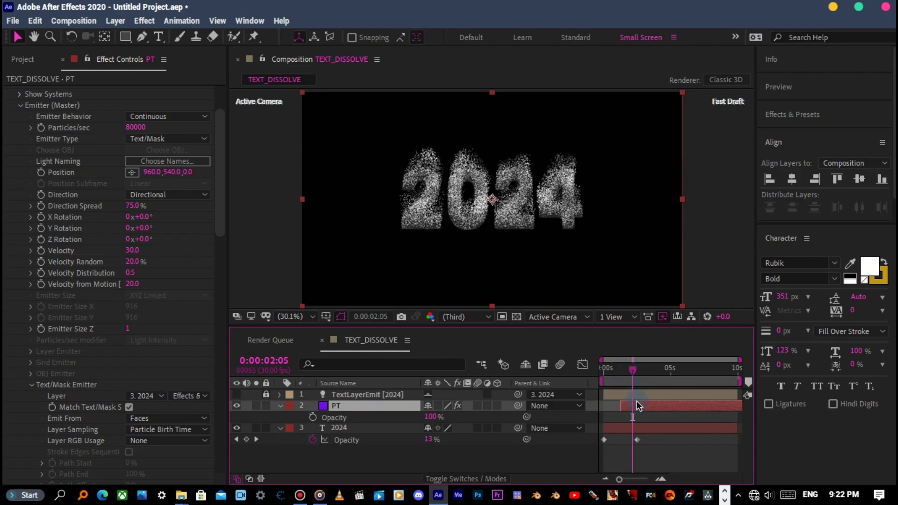
drag(632, 376, 624, 373)
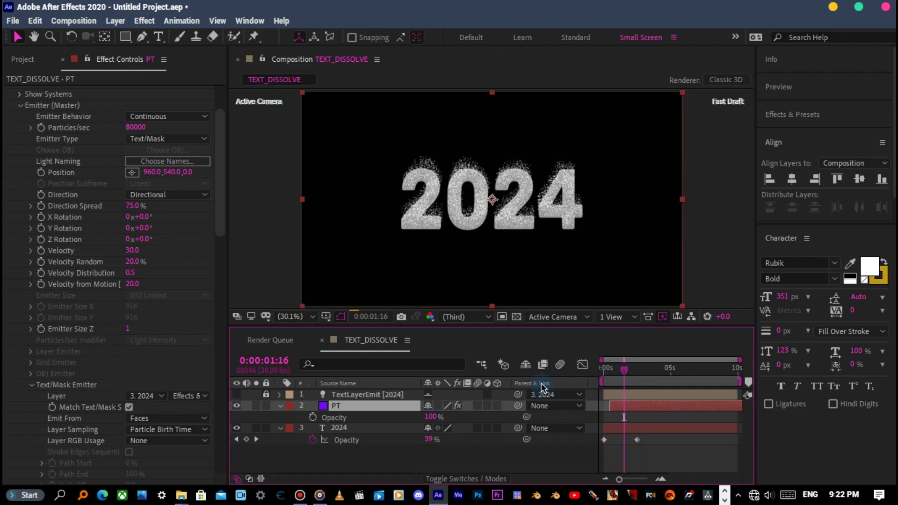
drag(429, 417, 320, 424)
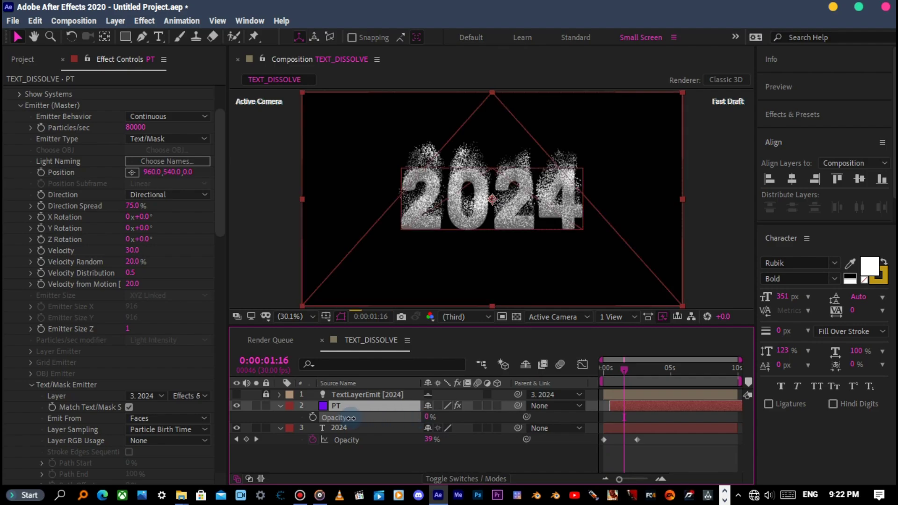
click(313, 418)
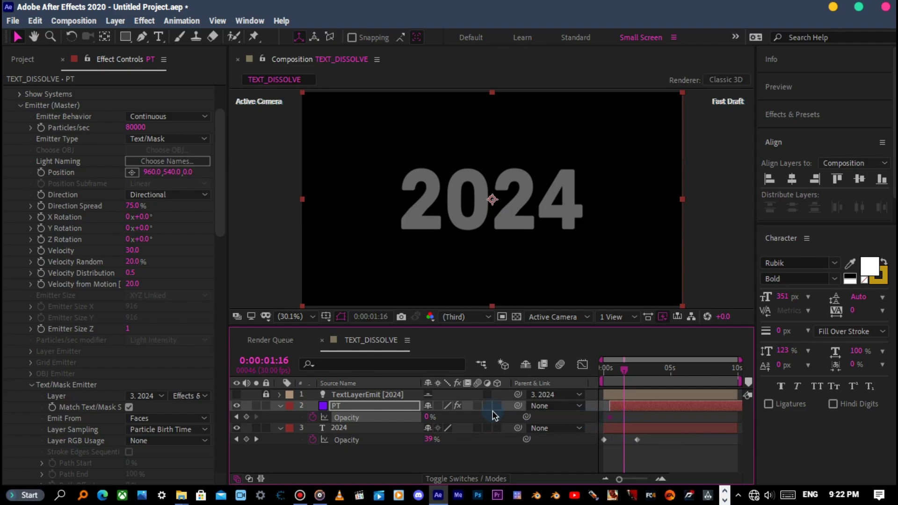
Step: Add a 44% PT Opacity keyframe and move it later in time
click(429, 434)
drag(427, 416, 456, 418)
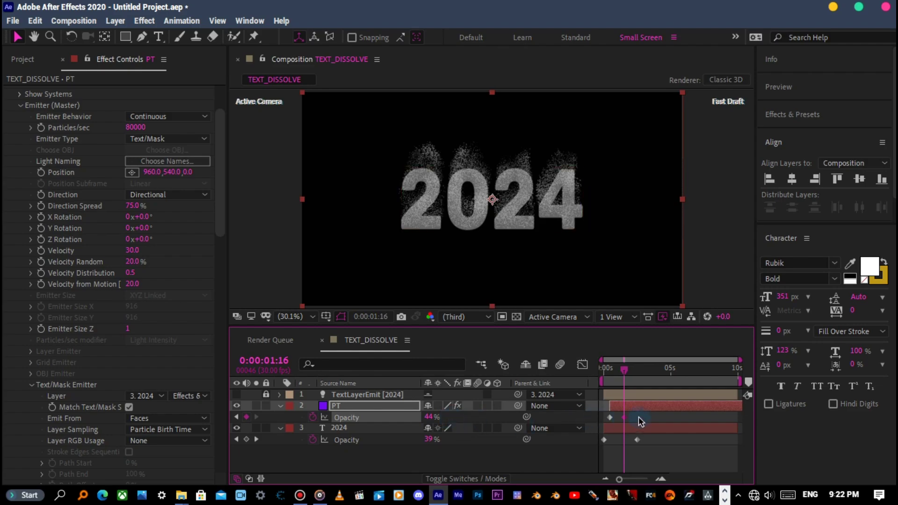
mouse_move(627, 367)
mouse_down()
mouse_move(614, 372)
mouse_move(644, 372)
mouse_up()
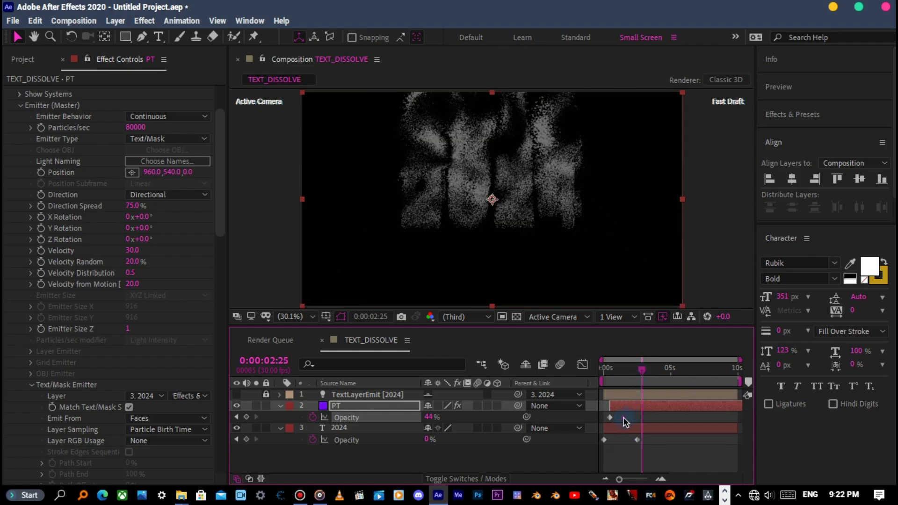
drag(625, 417, 684, 417)
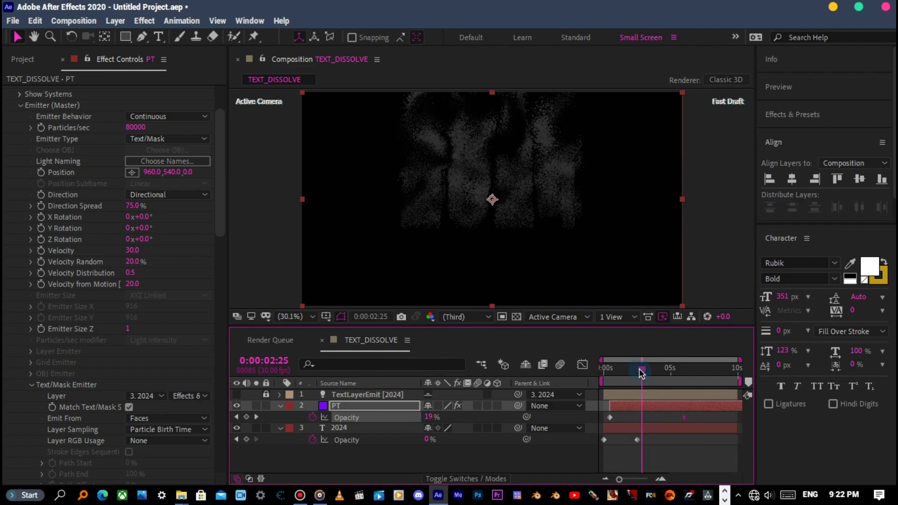
mouse_move(639, 368)
mouse_down()
mouse_move(607, 370)
mouse_move(617, 370)
mouse_up()
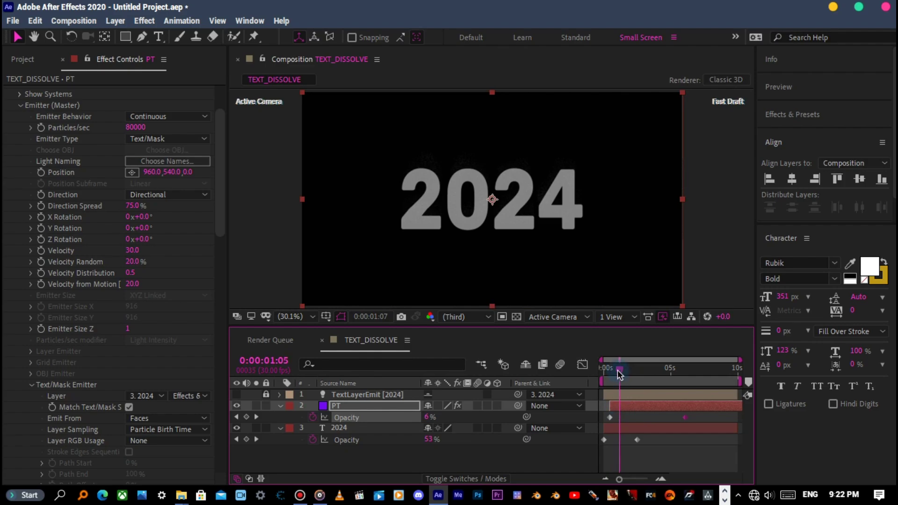
Step: Delete the second PT Opacity keyframe and add a 15% keyframe at 0:00:00:28
click(610, 418)
key(Delete)
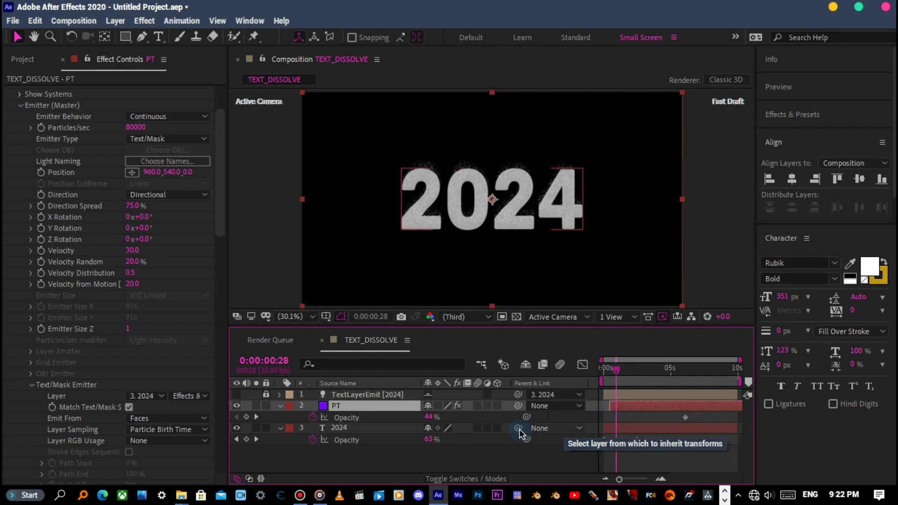
click(431, 416)
text(100)
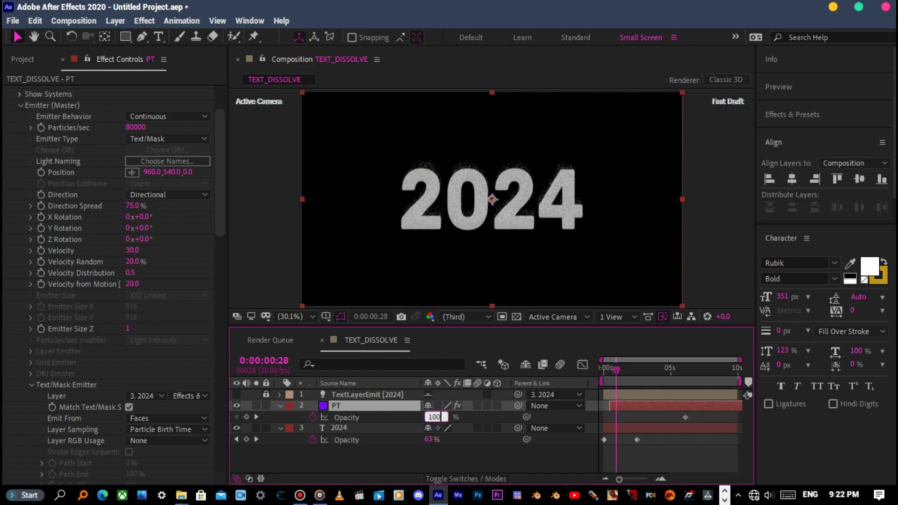
key(Return)
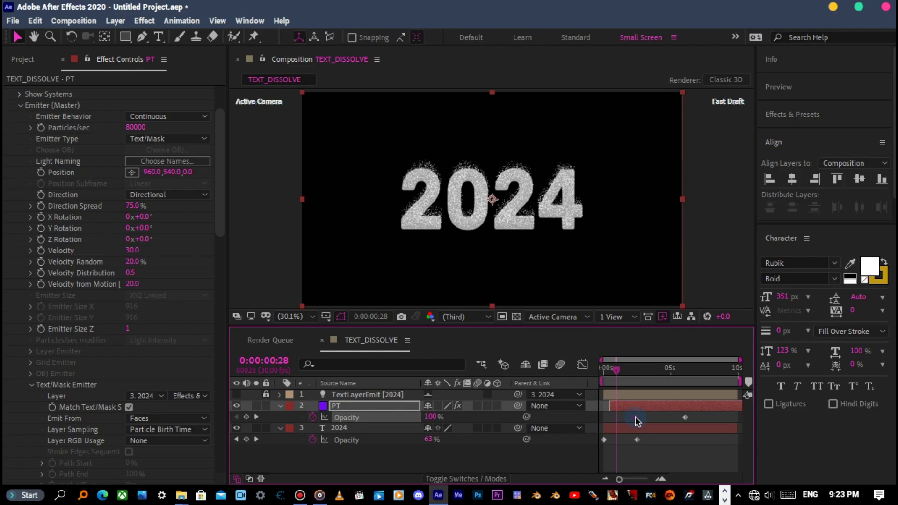
click(433, 416)
text(15)
key(Return)
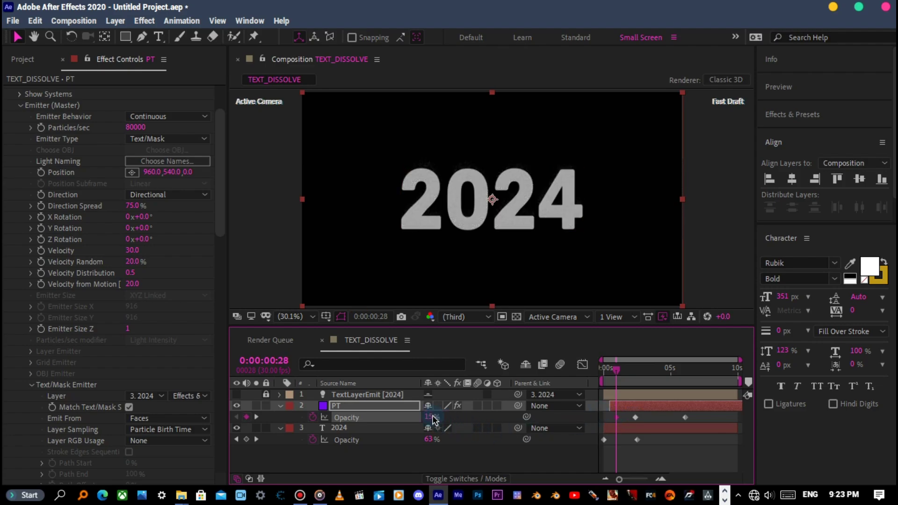
mouse_move(617, 416)
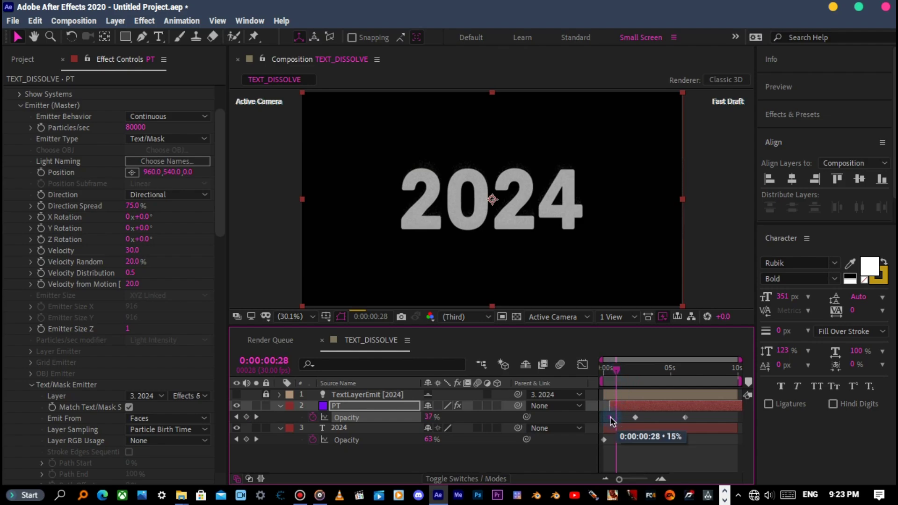
drag(616, 369, 694, 378)
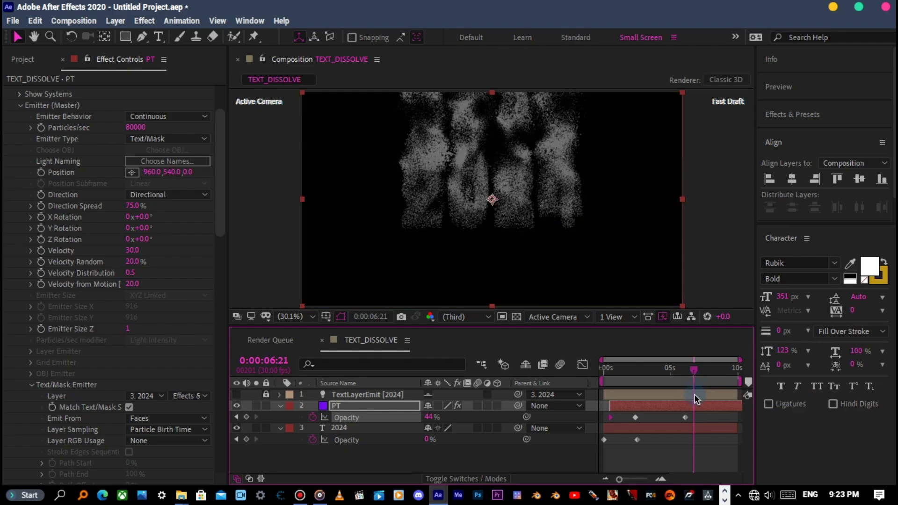
Step: Add a 0% PT Opacity keyframe at 0:00:07:08
click(707, 371)
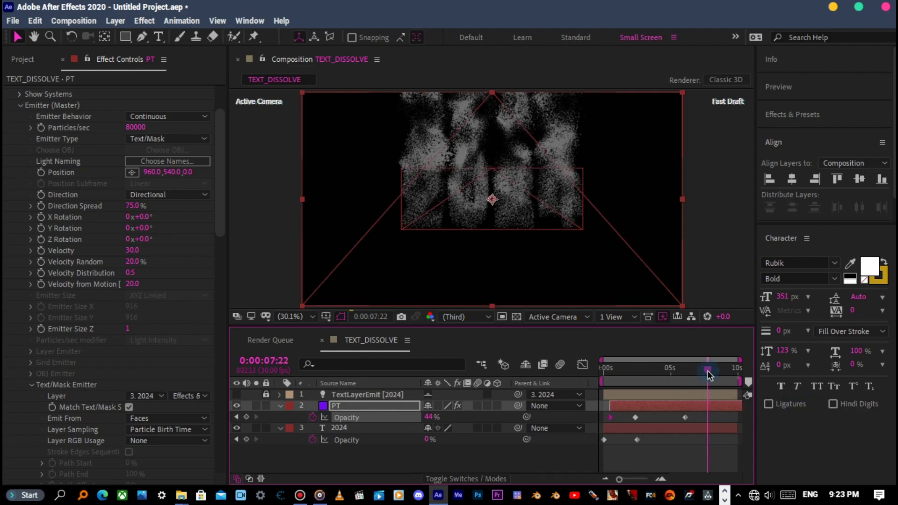
drag(708, 371, 702, 370)
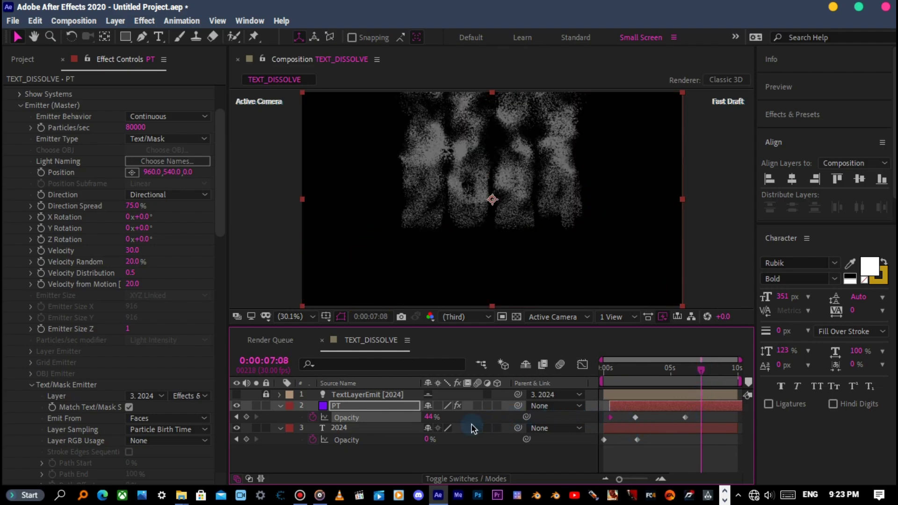
click(430, 418)
text(0)
key(Return)
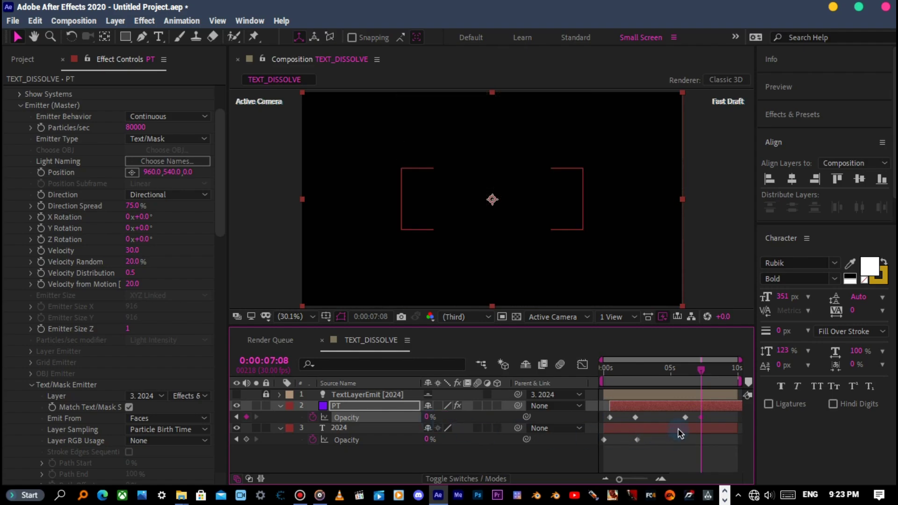
click(679, 417)
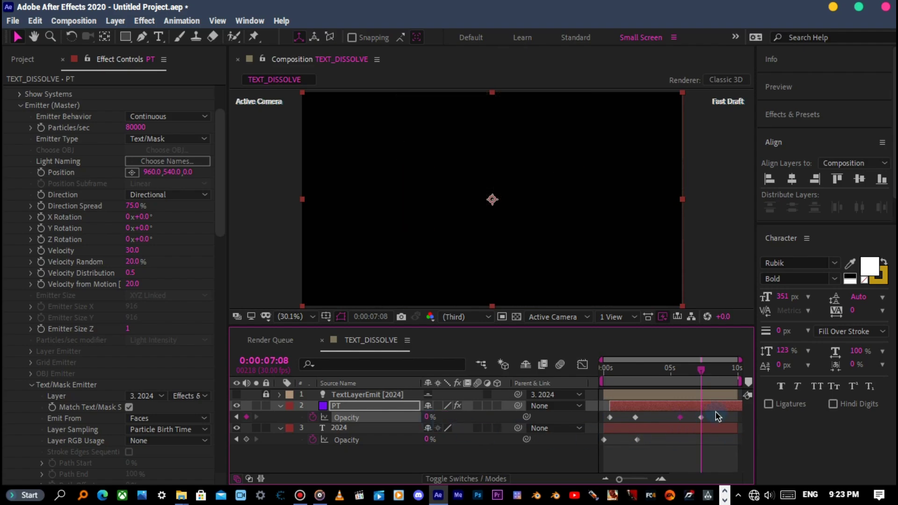